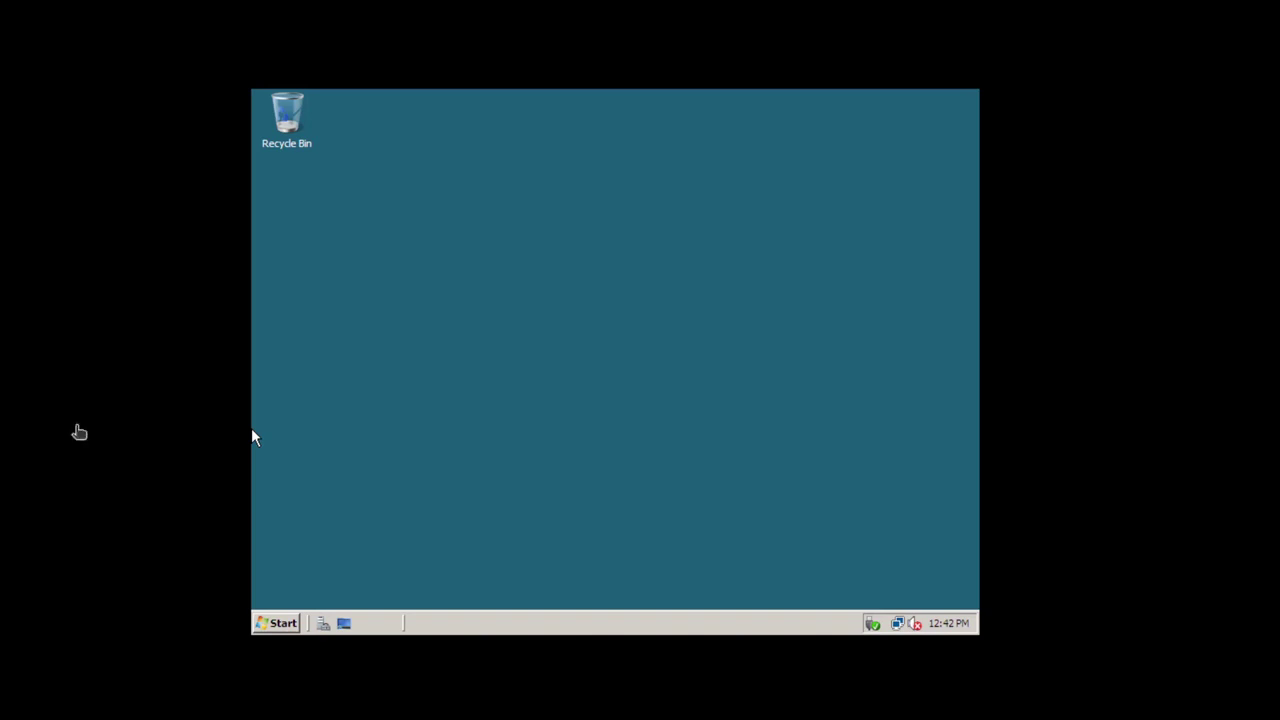
Open the U_STIG_GPO_Package_January_2024 folder in C:\Tools, widening the Name column to show full folder names
left_click(276, 623)
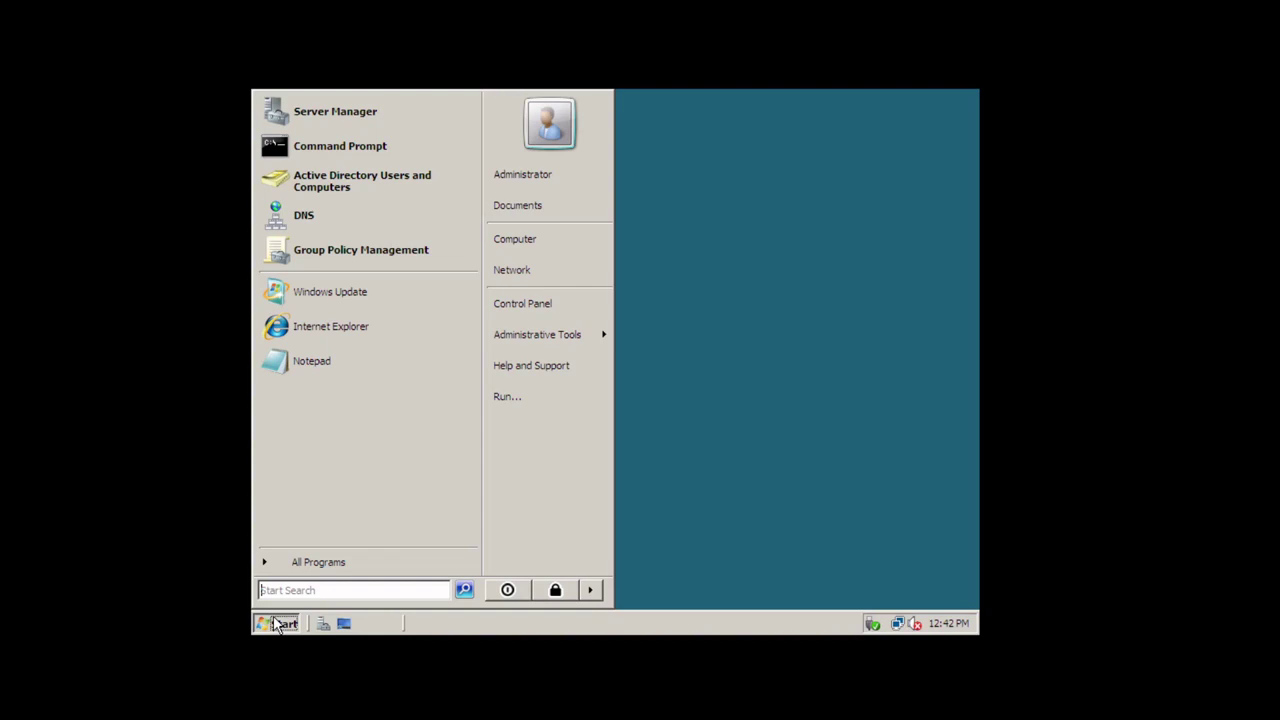
left_click(548, 240)
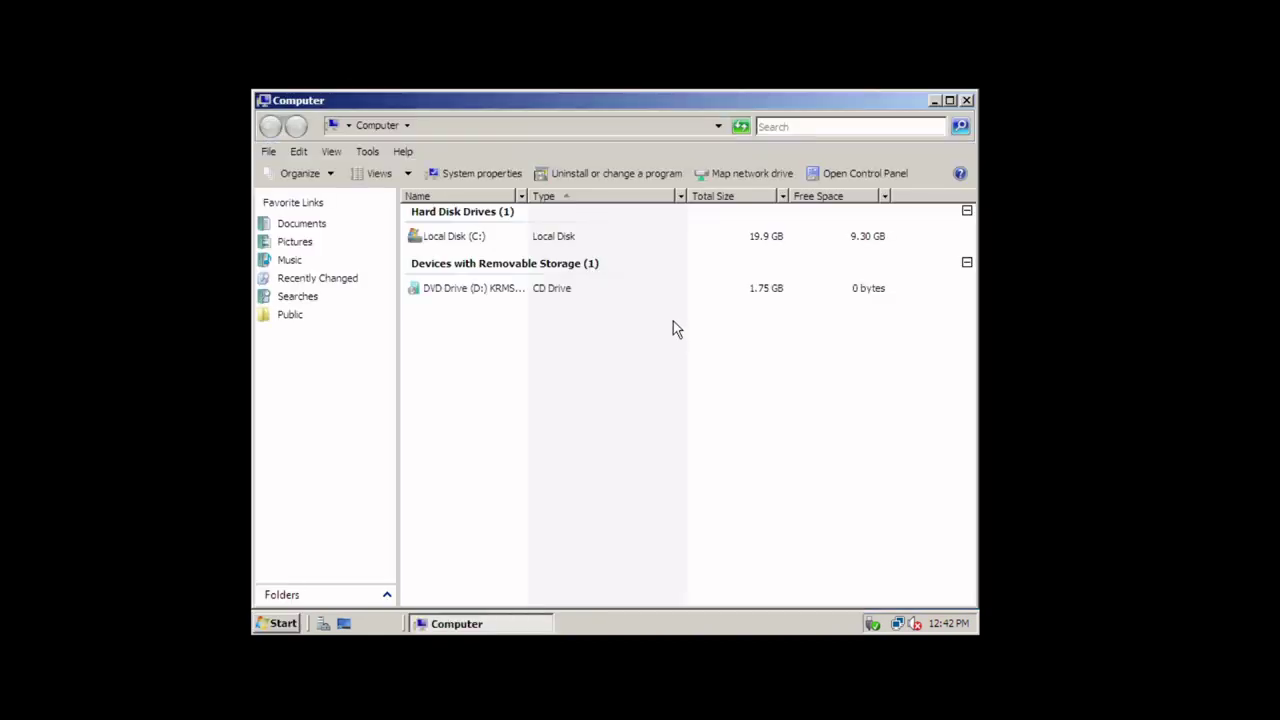
double_click(485, 238)
double_click(438, 245)
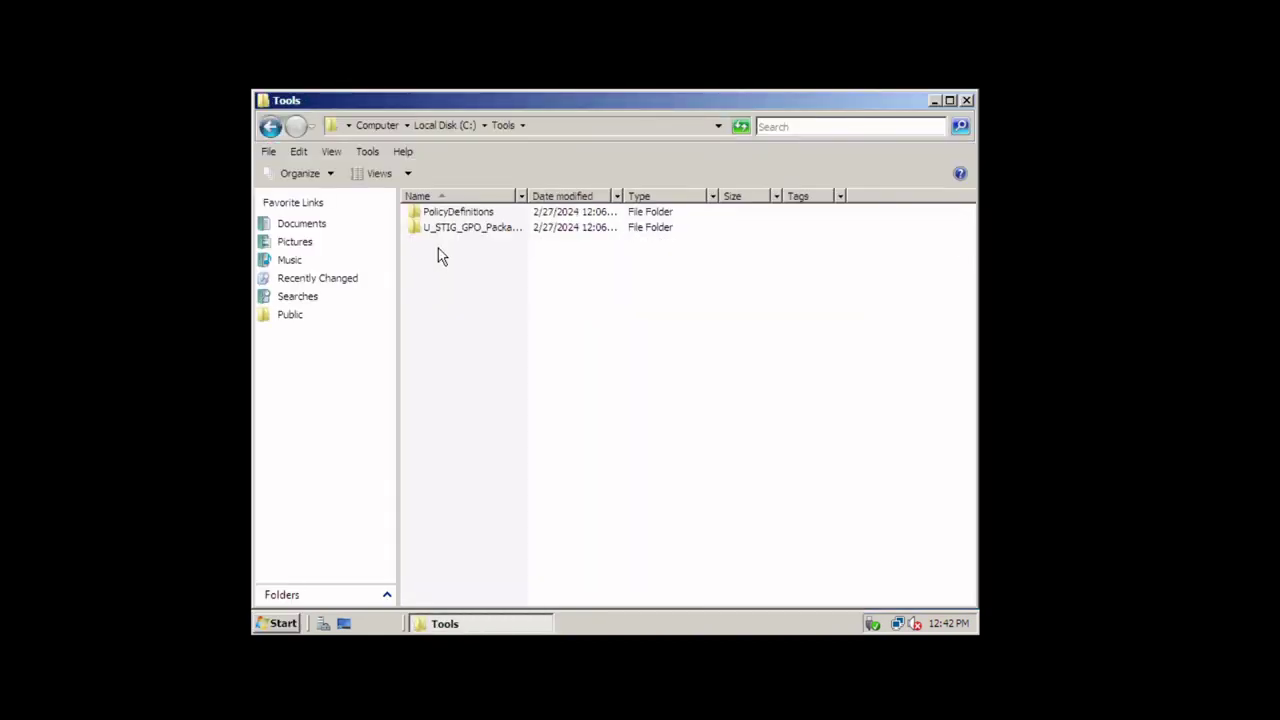
left_click(443, 217)
left_click(449, 229)
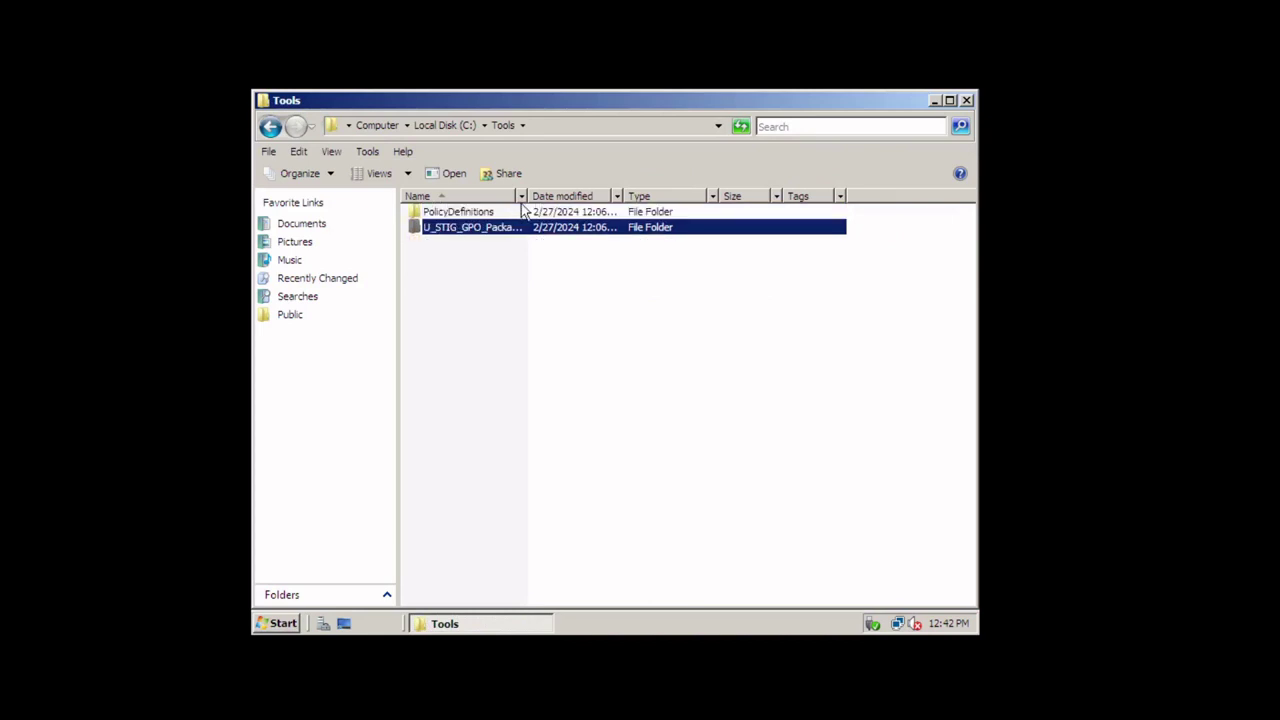
left_click_drag(527, 196, 723, 196)
double_click(597, 234)
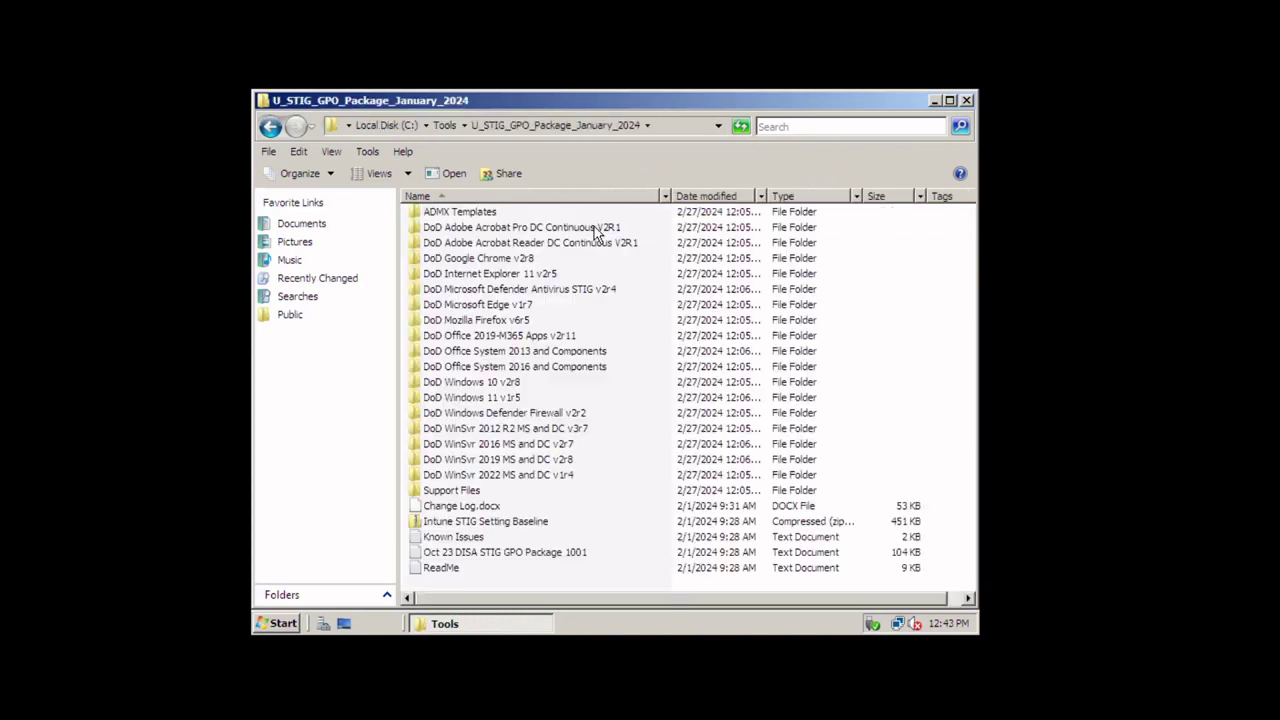
Examine the GPOs folder inside DoD Windows 10 v2r8, return to the package folder and select ADMX Templates
left_click(485, 386)
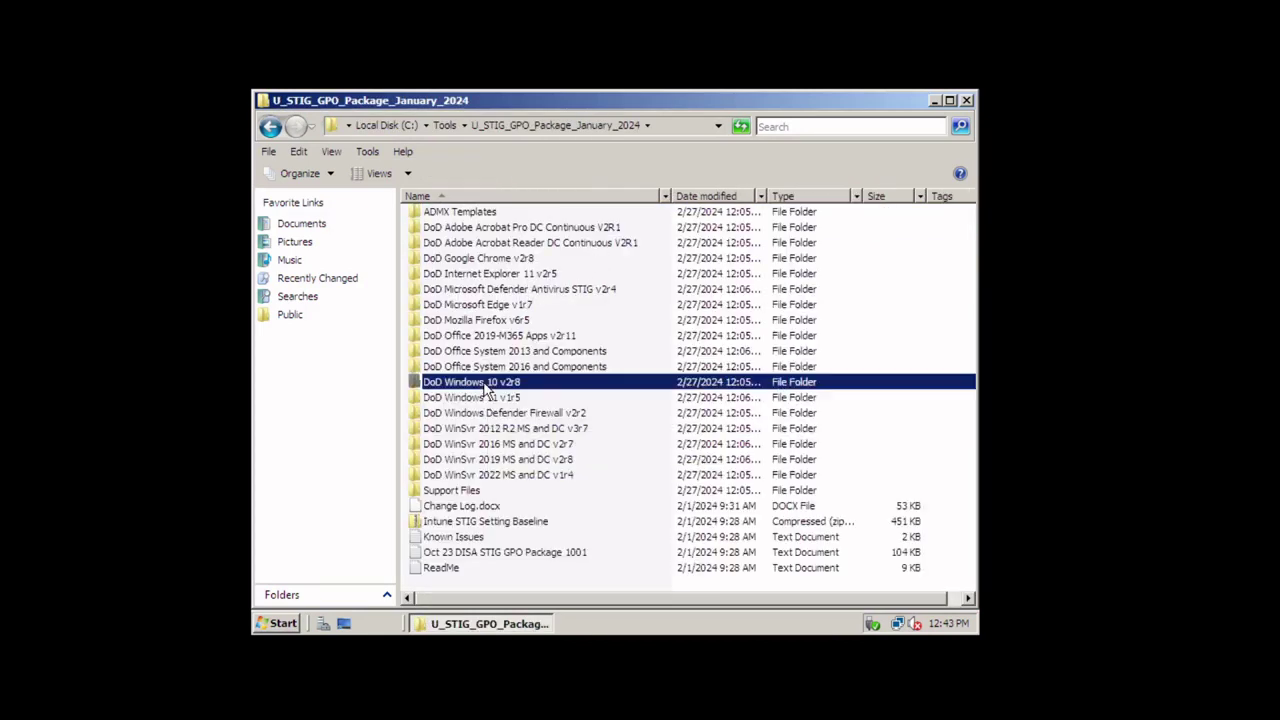
double_click(492, 388)
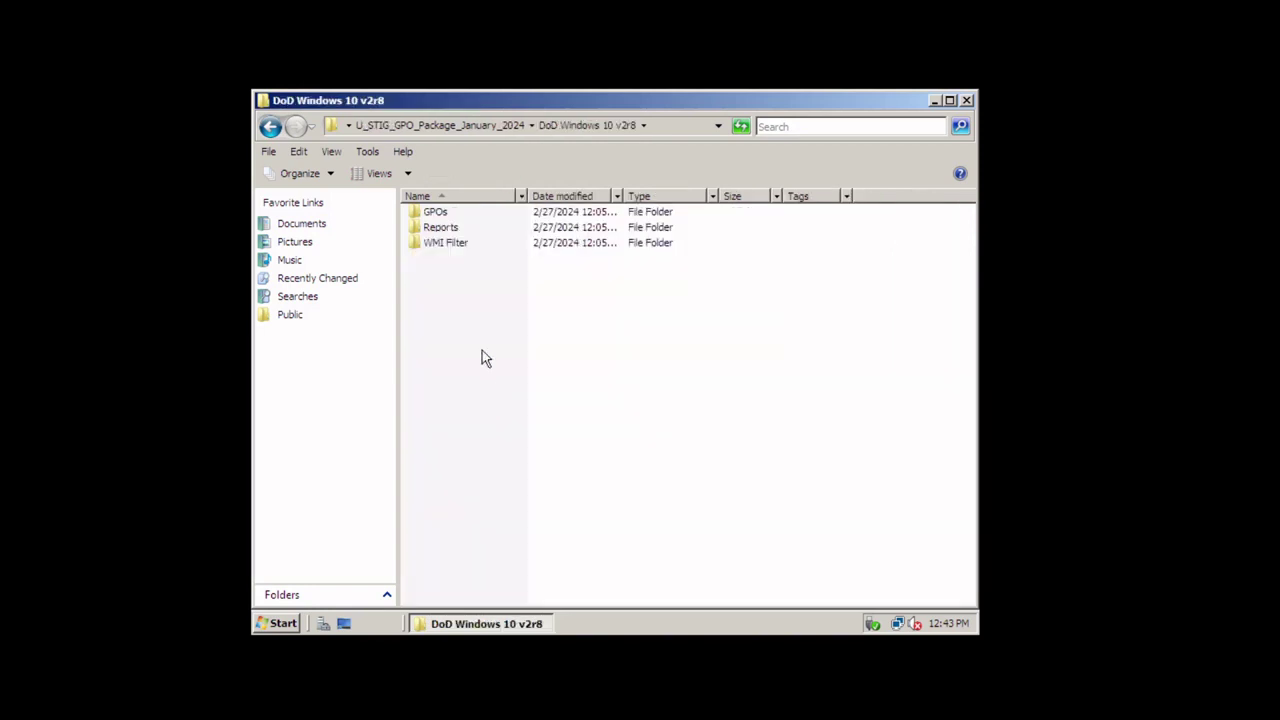
double_click(431, 215)
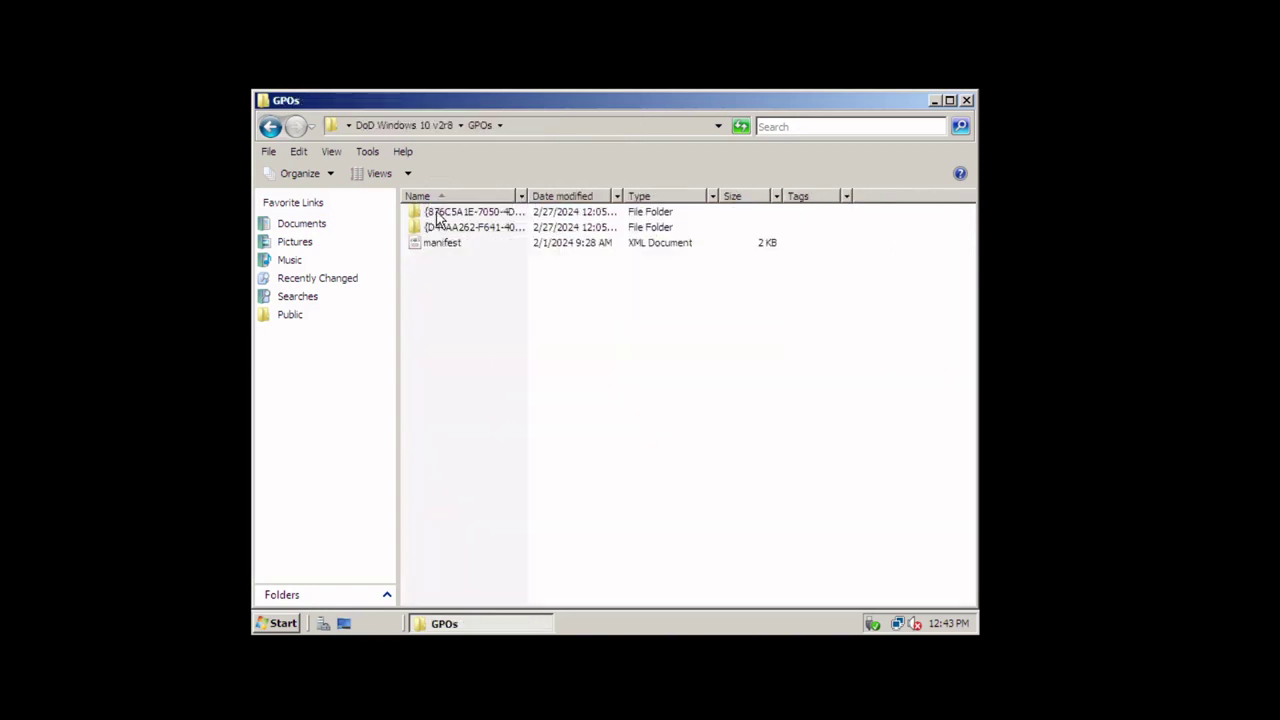
left_click(440, 127)
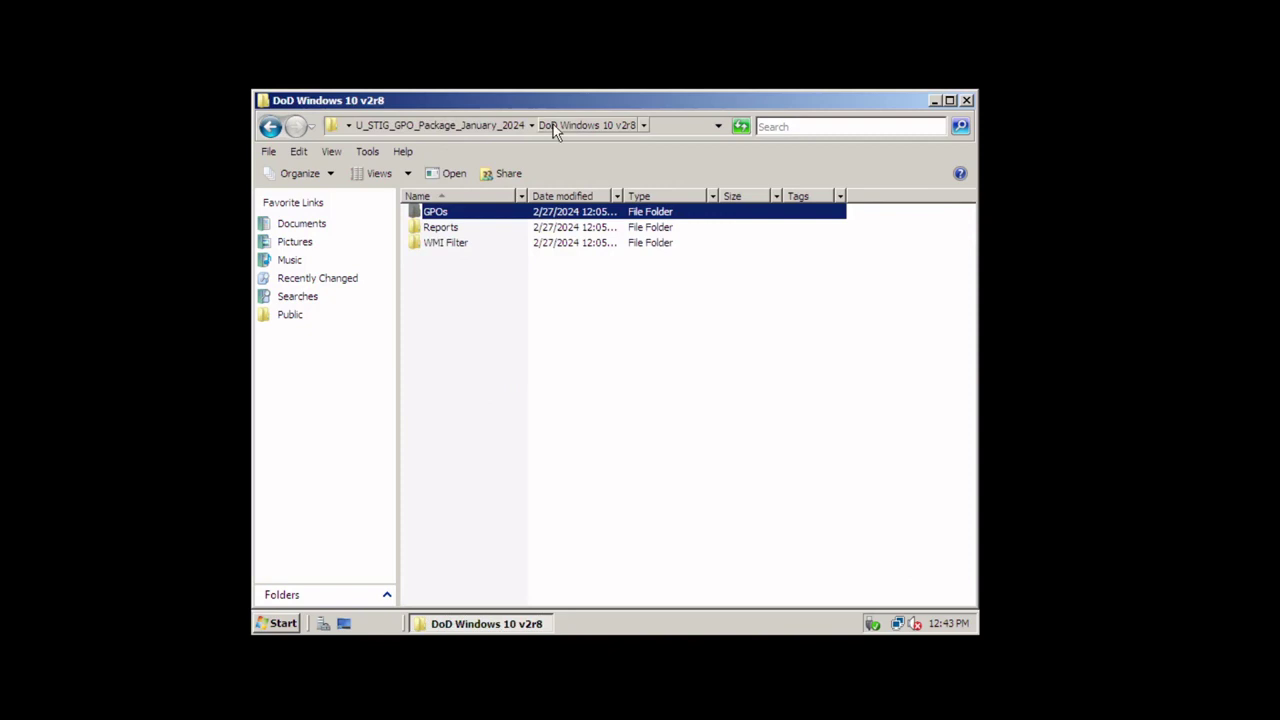
left_click(518, 128)
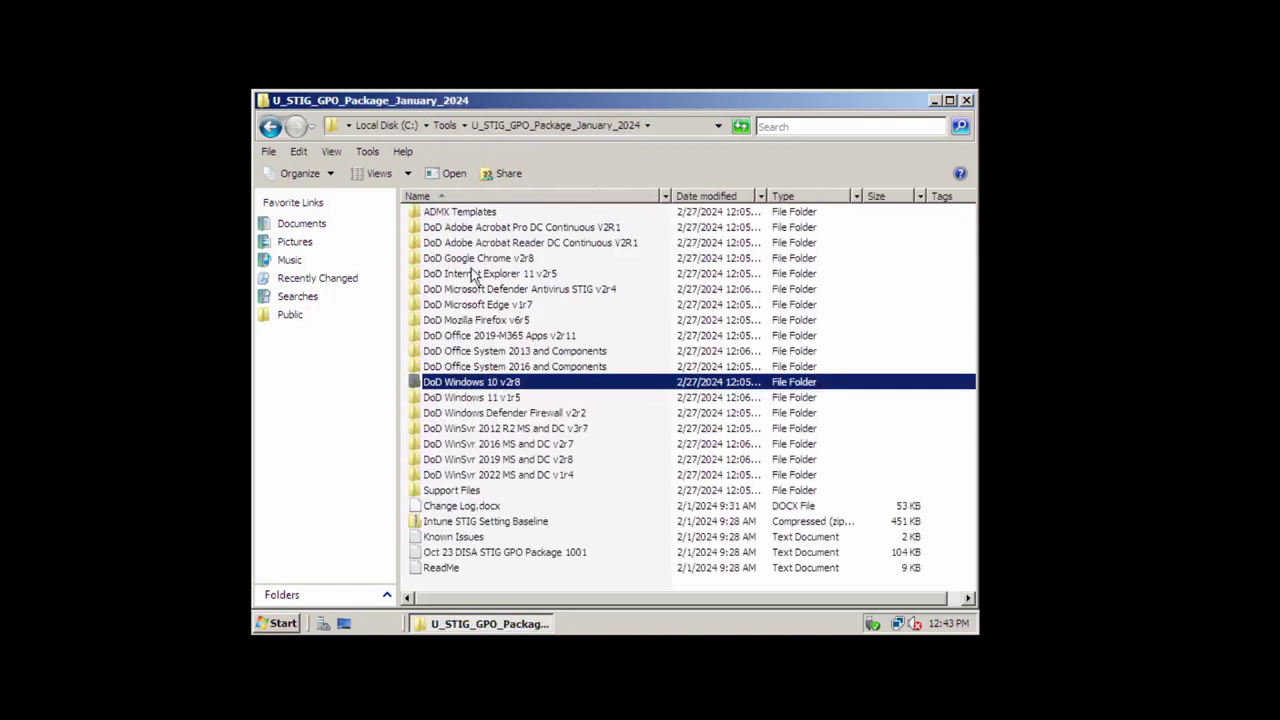
left_click(458, 213)
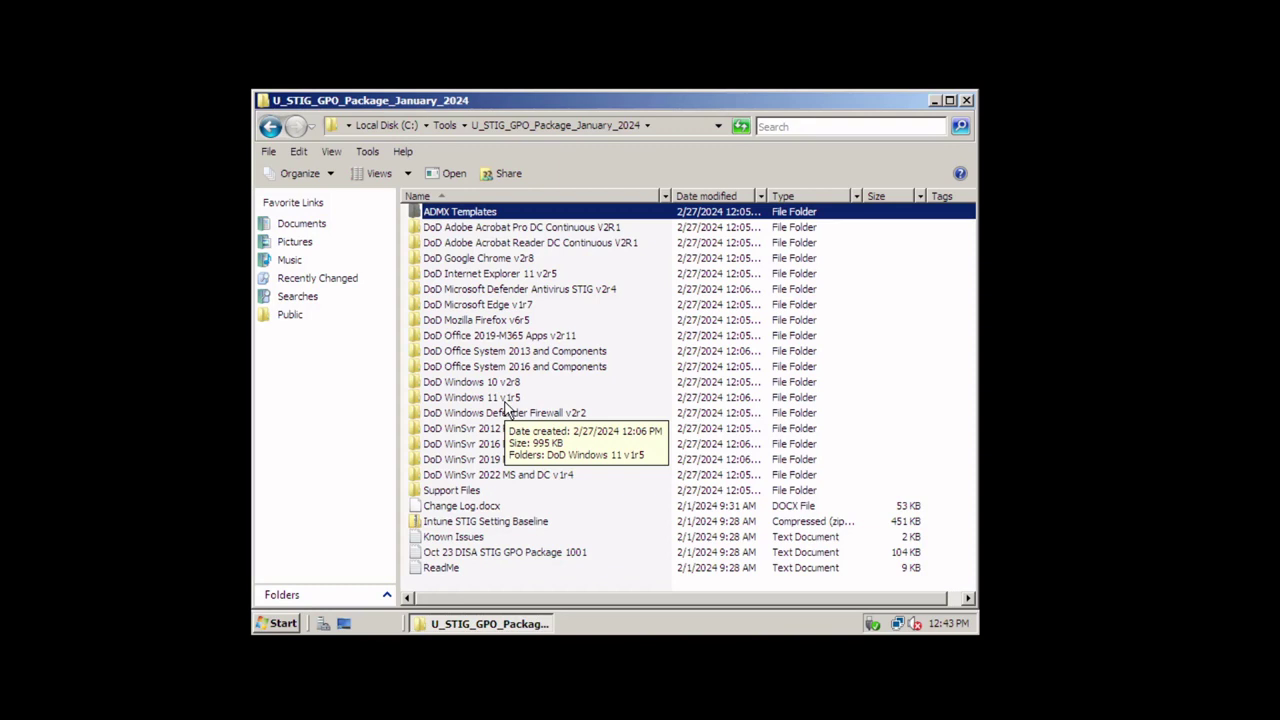
Open the PolicyDefinitions folder in C:\Tools to view its ADMX files
left_click(445, 125)
left_click(448, 214)
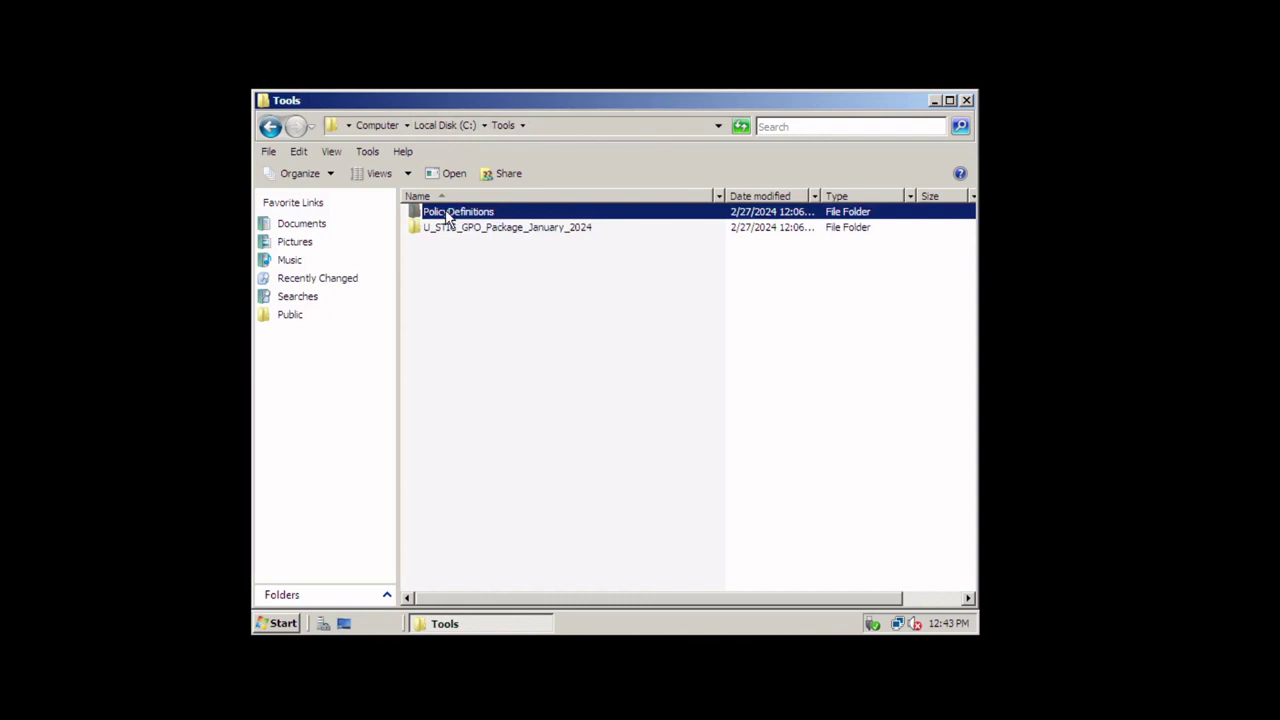
double_click(448, 214)
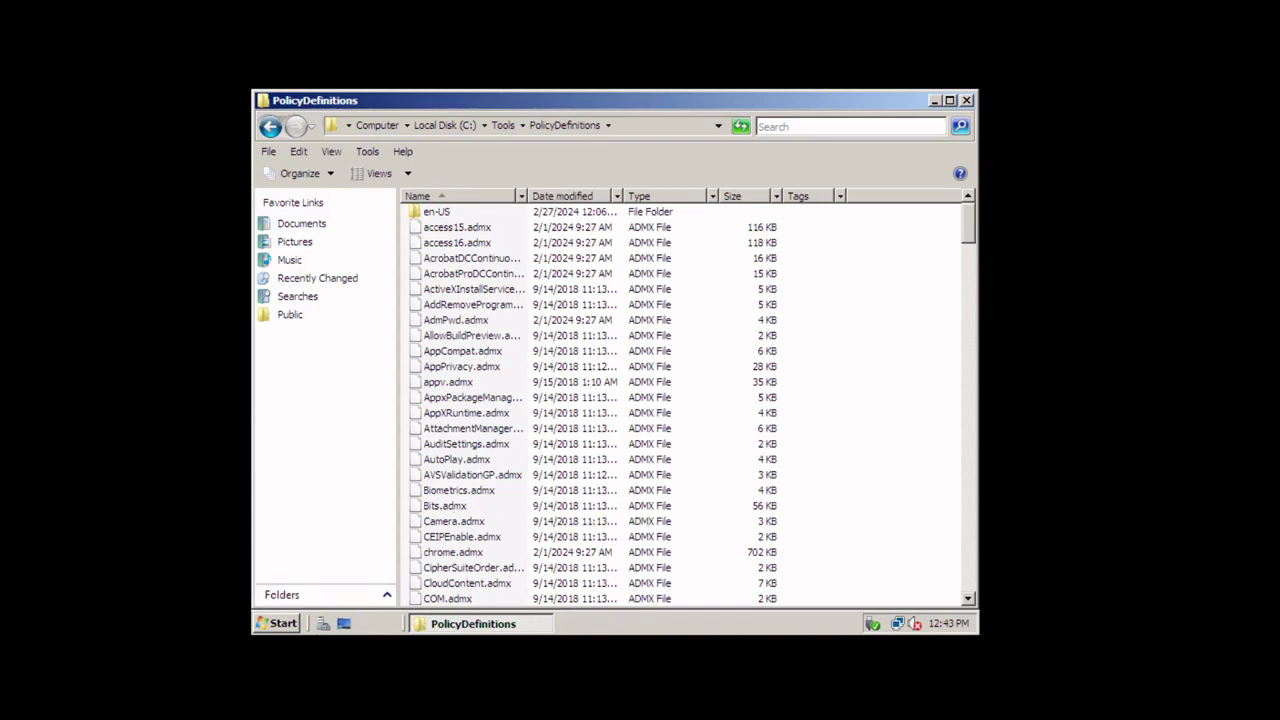
Locate the PolicyDefinitions folder under C:\Windows in a second window and close both folder windows
left_click(283, 623)
left_click(530, 245)
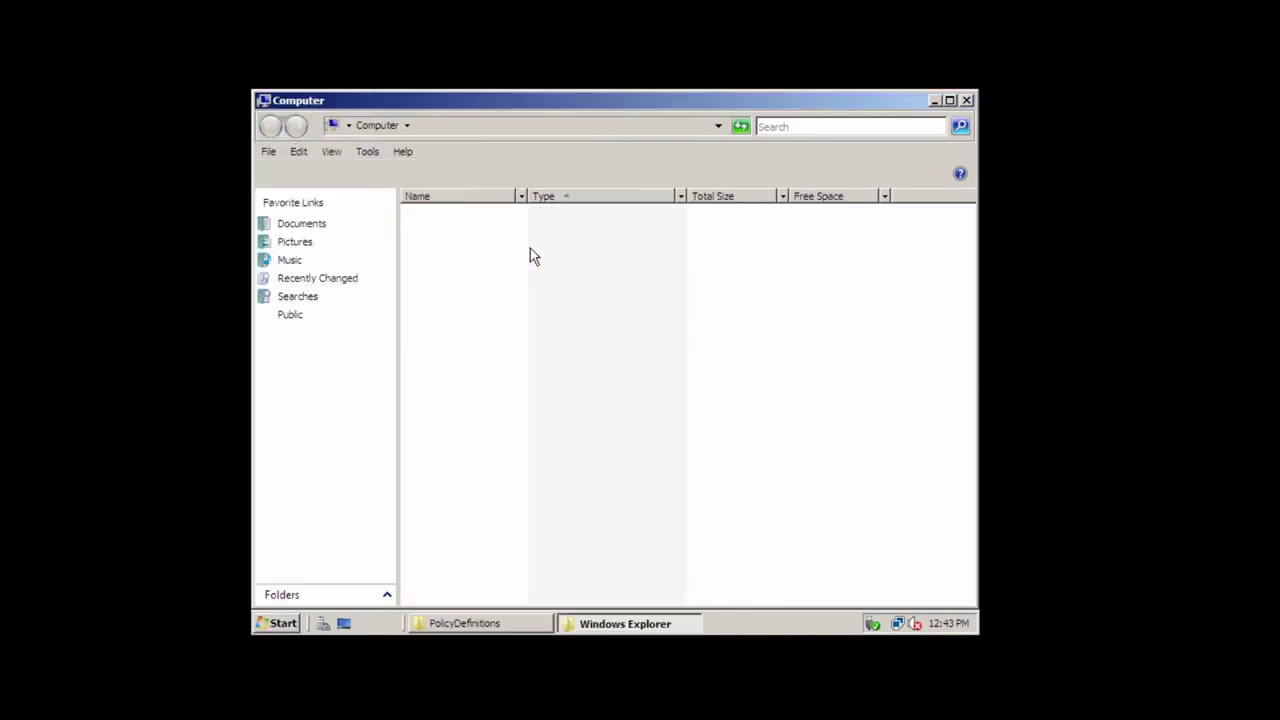
double_click(448, 245)
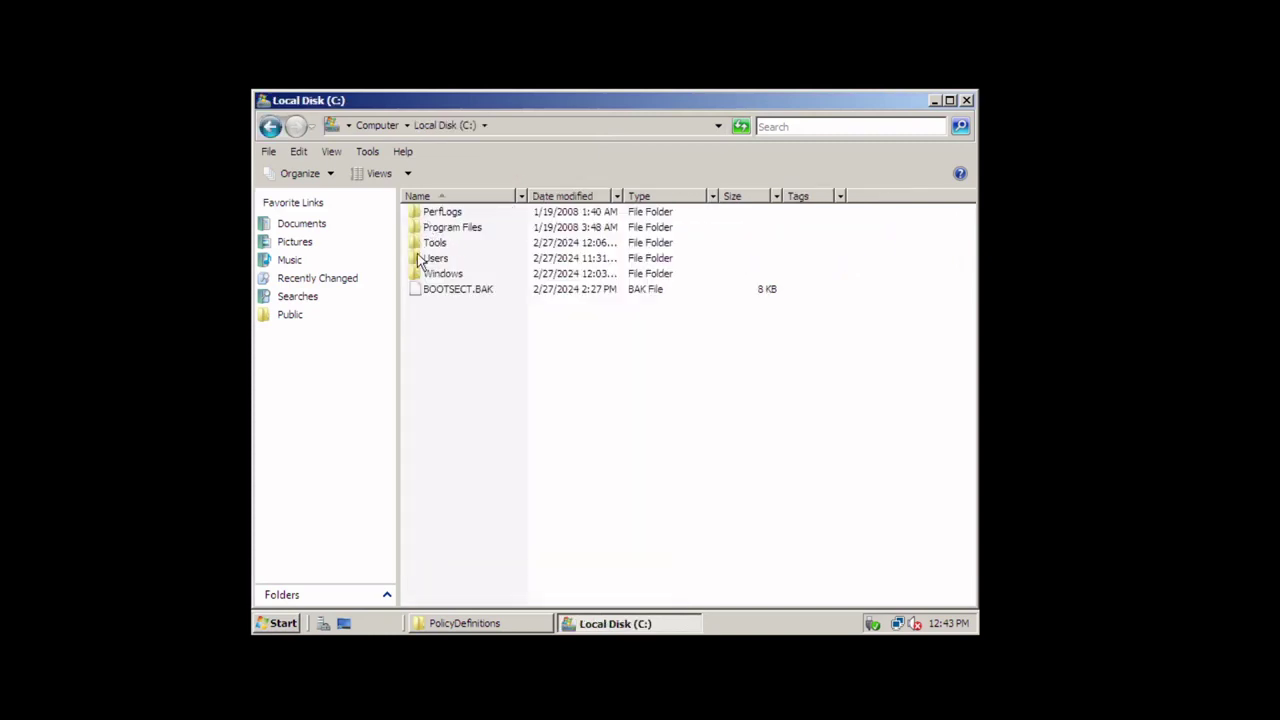
double_click(447, 281)
scroll(509, 457, "down", 3)
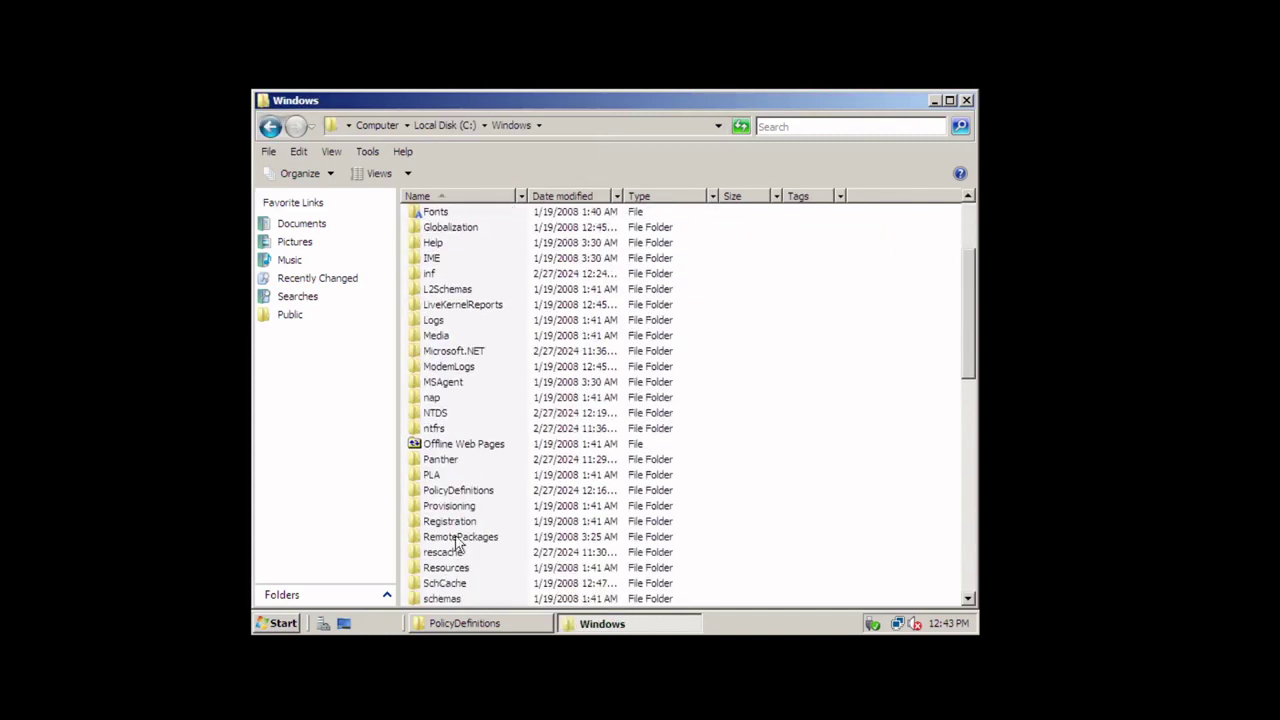
scroll(429, 489, "down", 1)
left_click(450, 444)
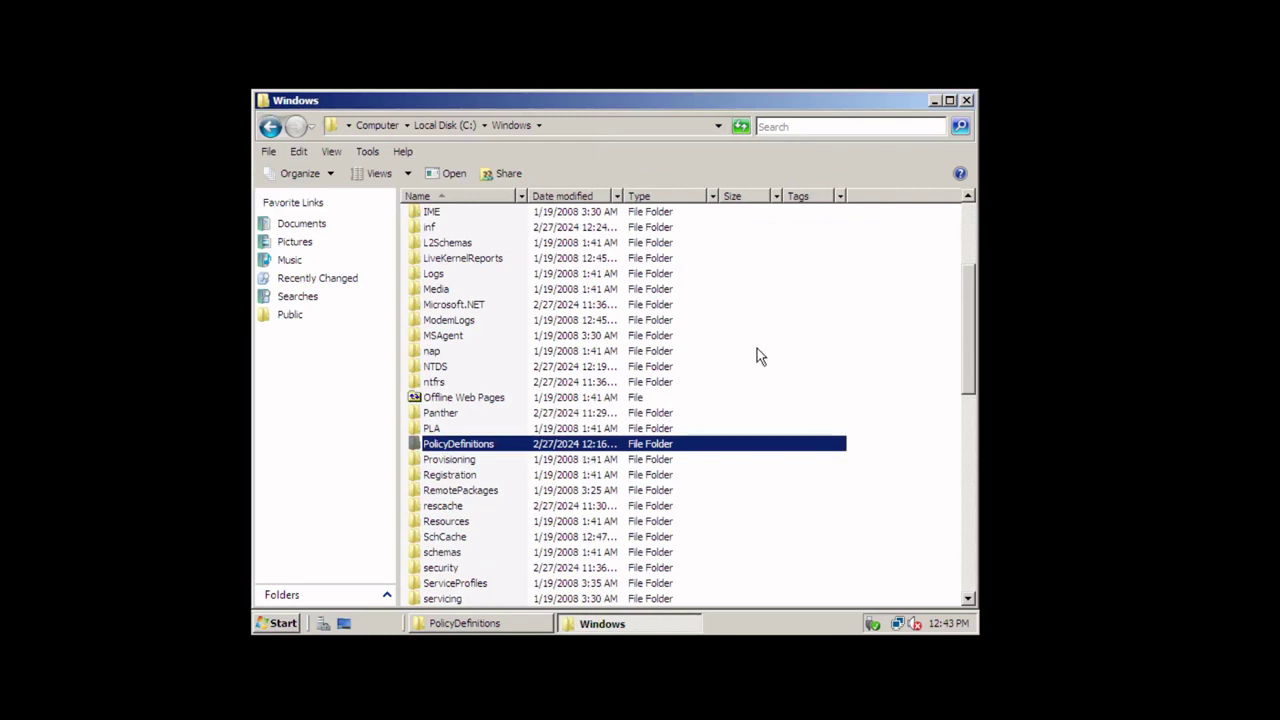
left_click(966, 100)
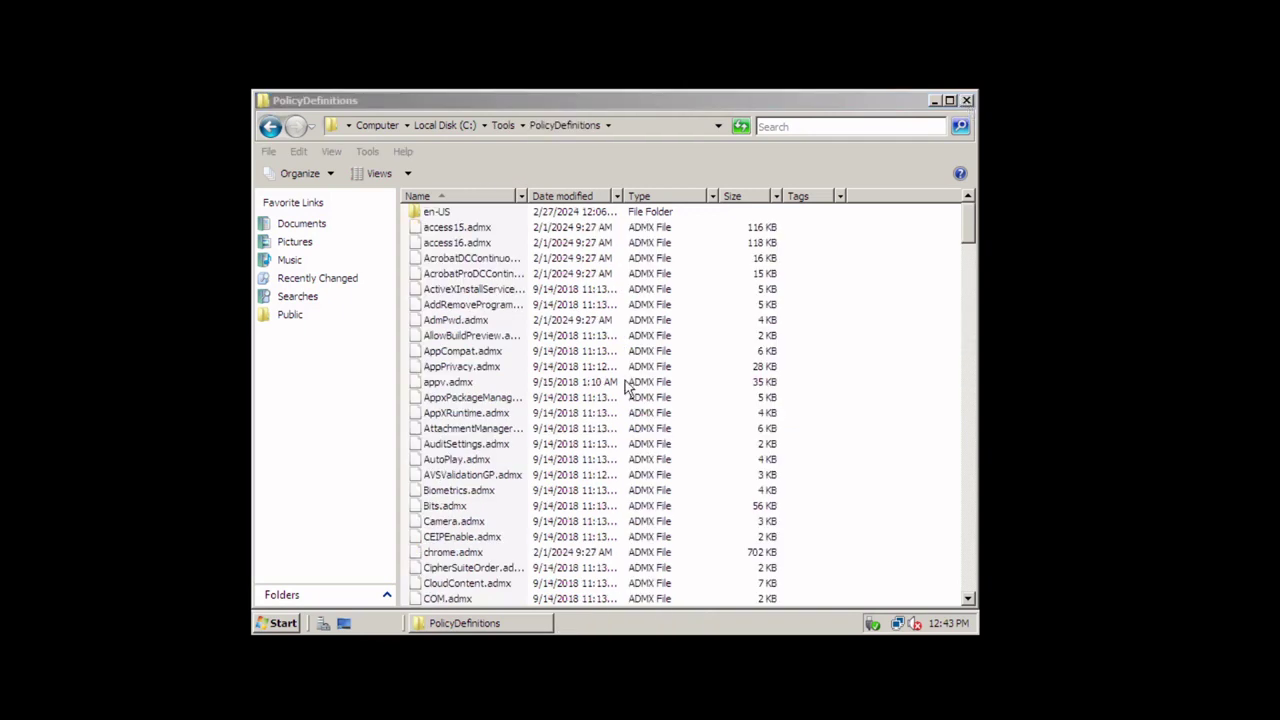
left_click(966, 100)
Open Group Policy Management and view the STIG10_USER and STIG10_Computer policy objects
left_click(276, 623)
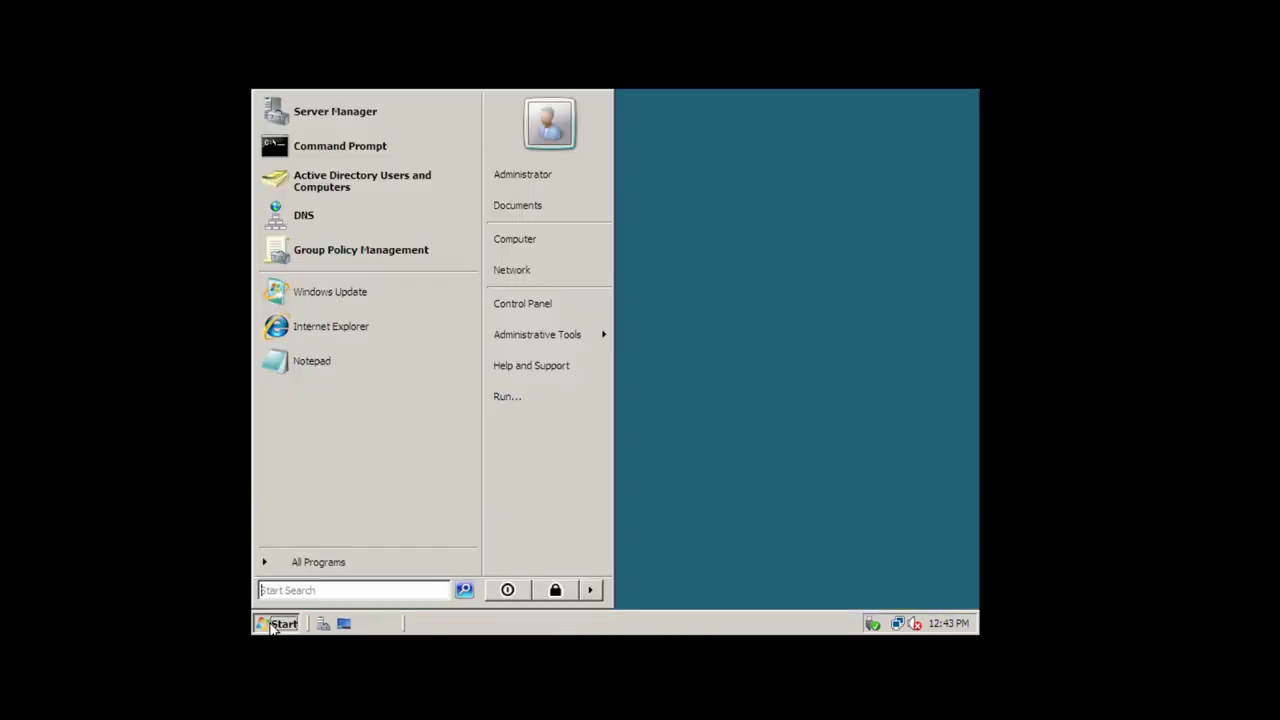
left_click(346, 249)
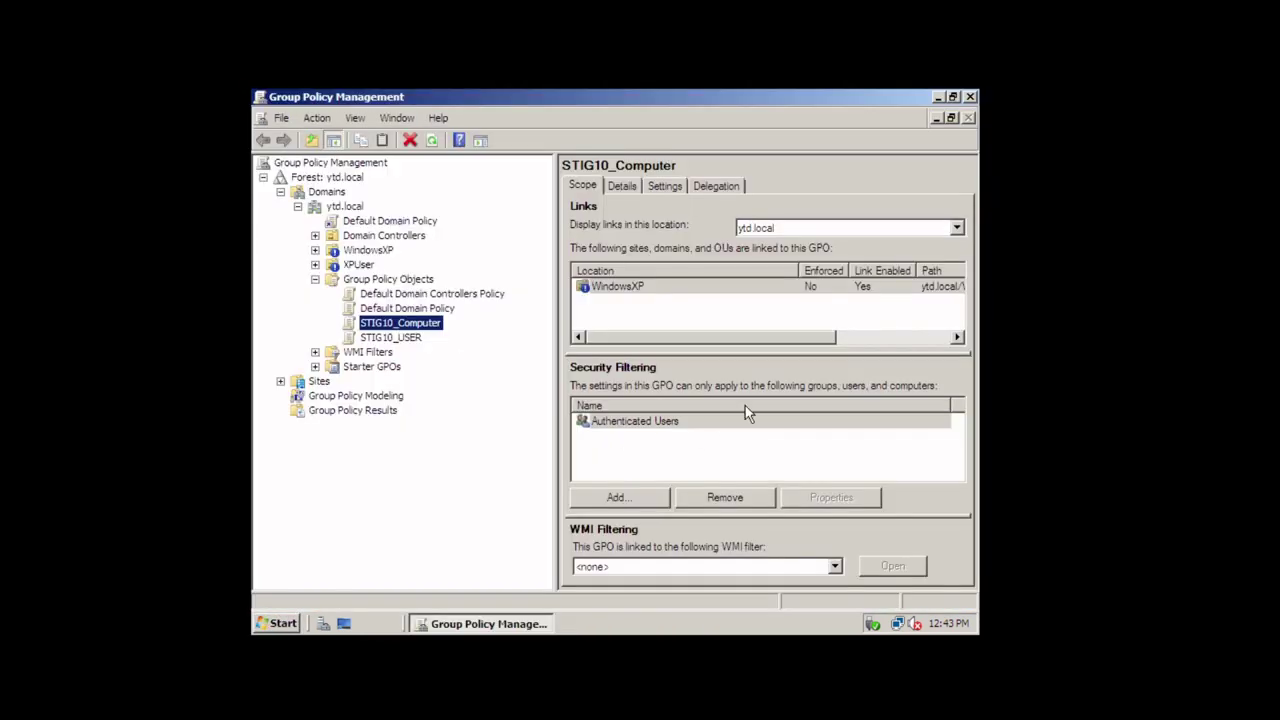
left_click(410, 338)
left_click(407, 327)
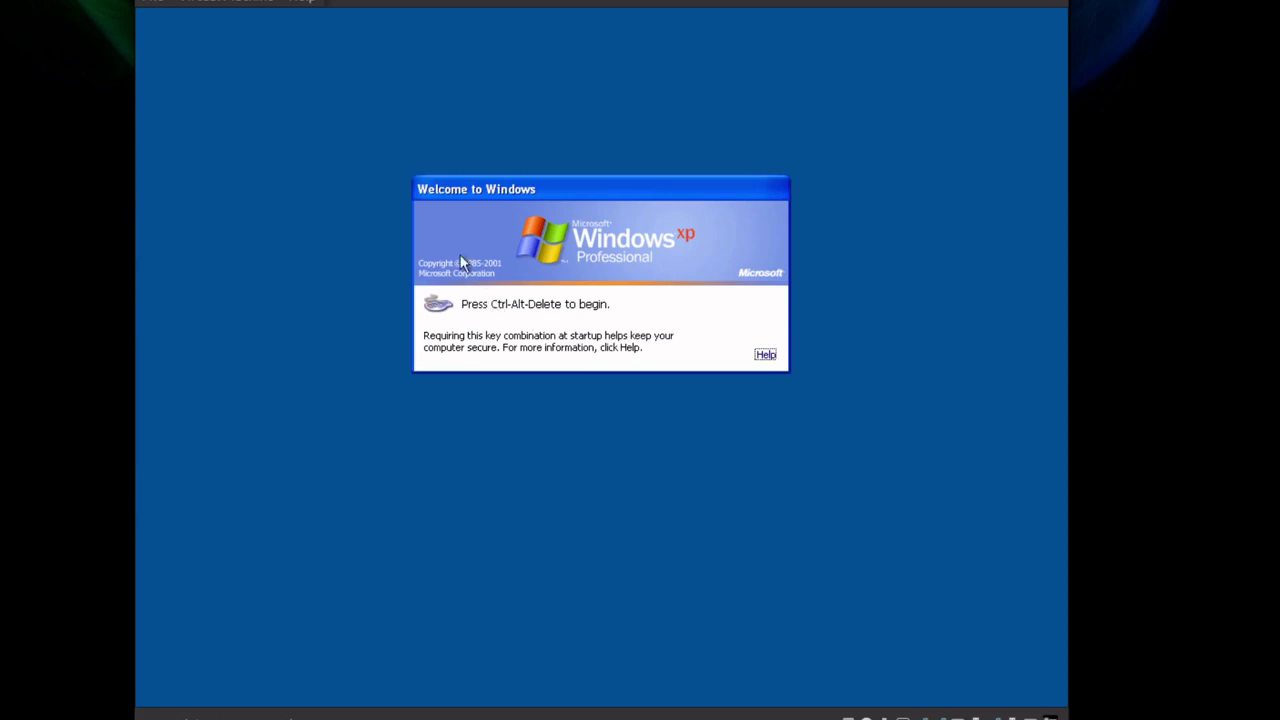
Switch to the Windows XP virtual machine, send it Ctrl+Alt+Del and accept the US Department of Defense Warning Statement
left_click(215, 3)
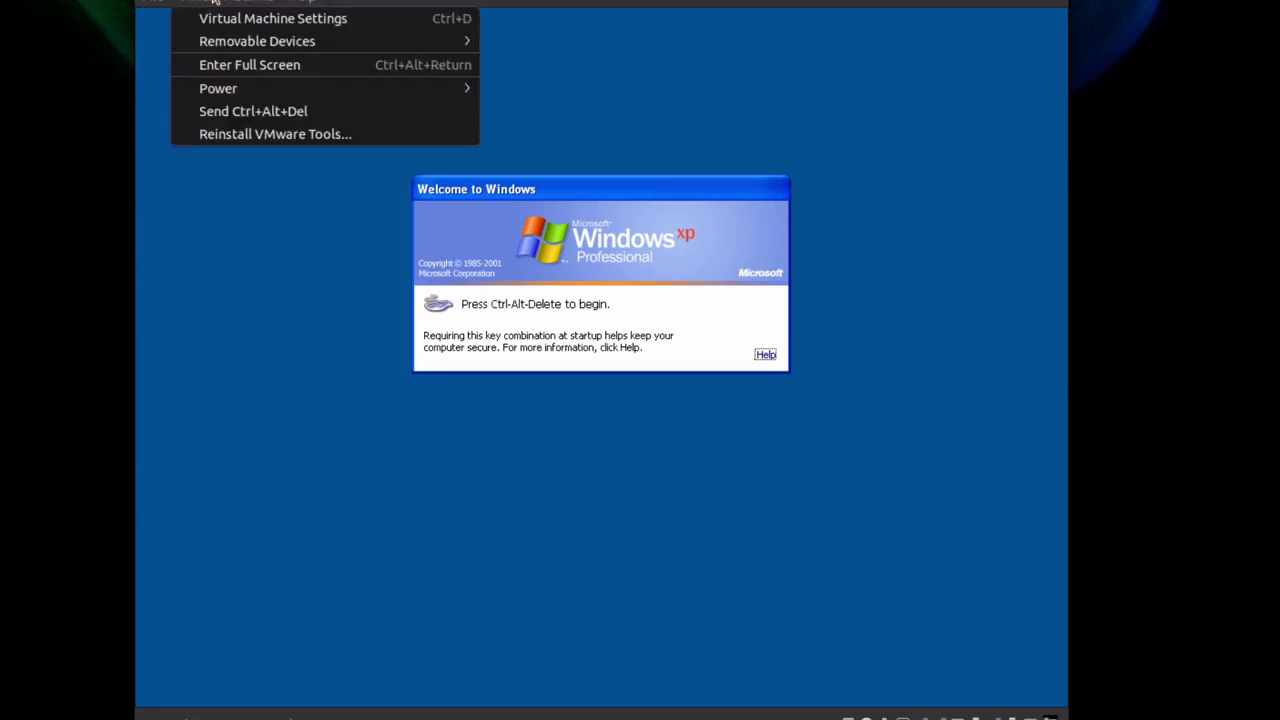
left_click(255, 112)
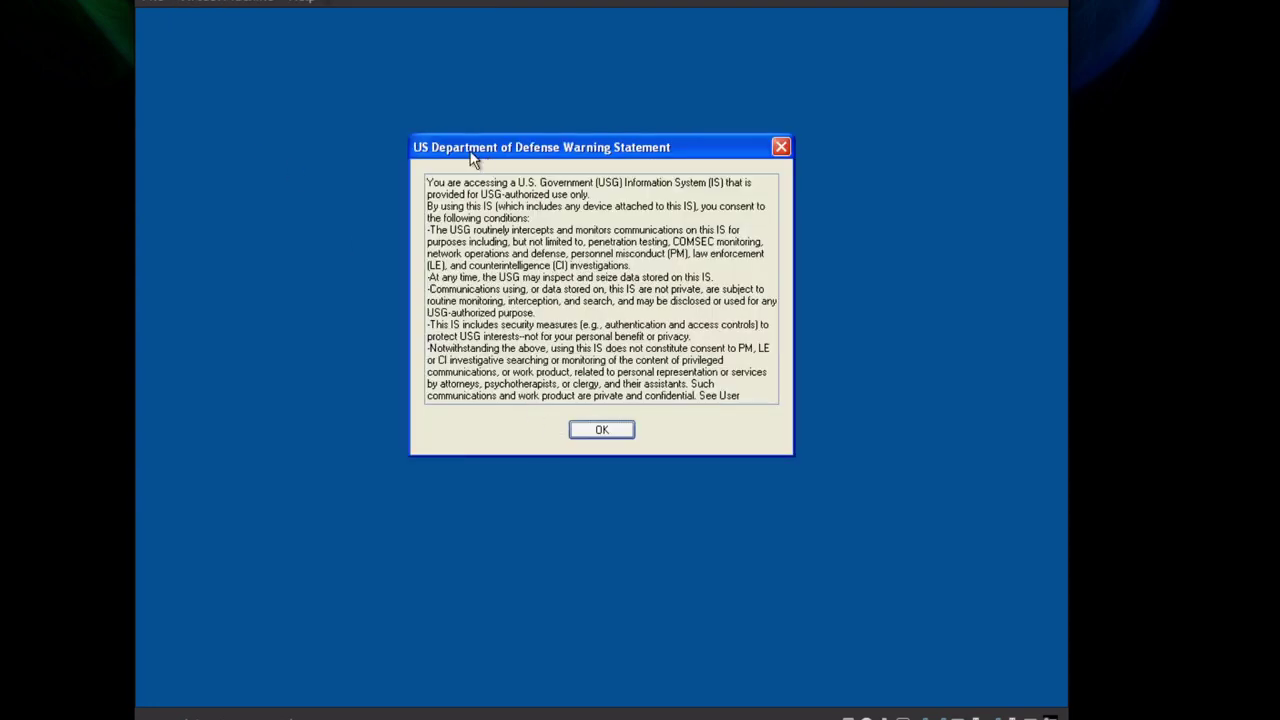
left_click_drag(472, 160, 474, 194)
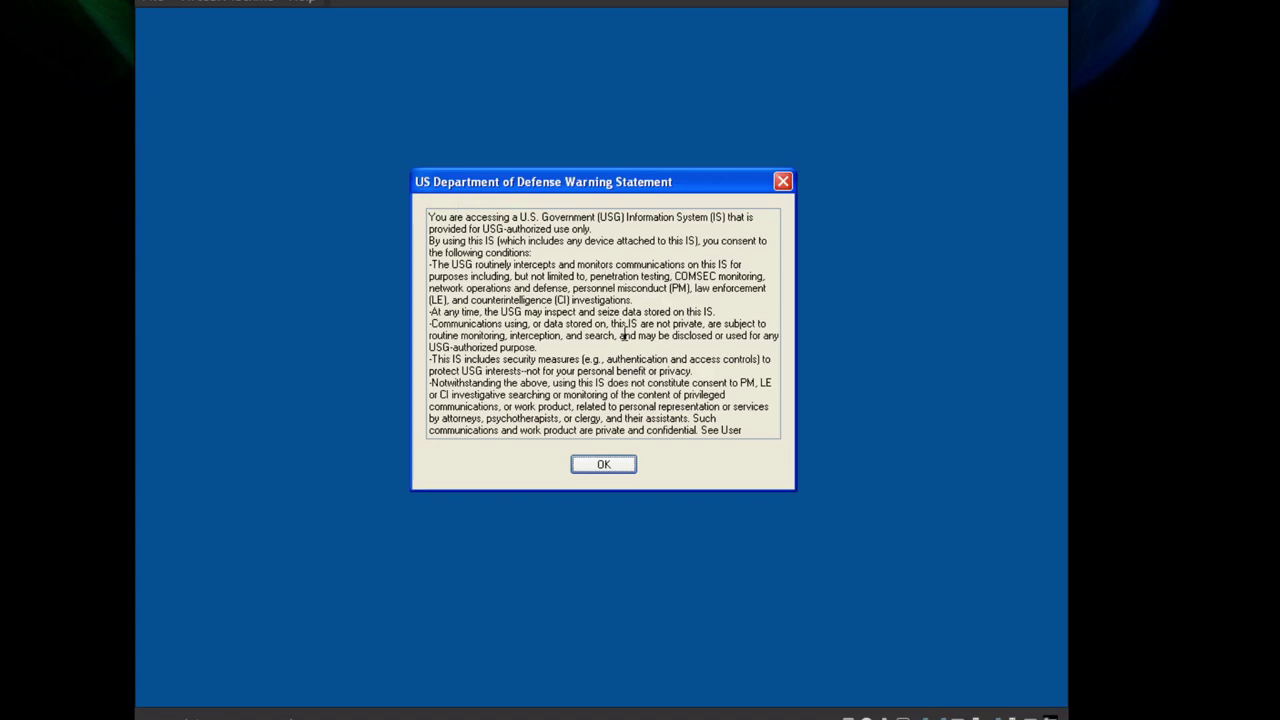
left_click(590, 465)
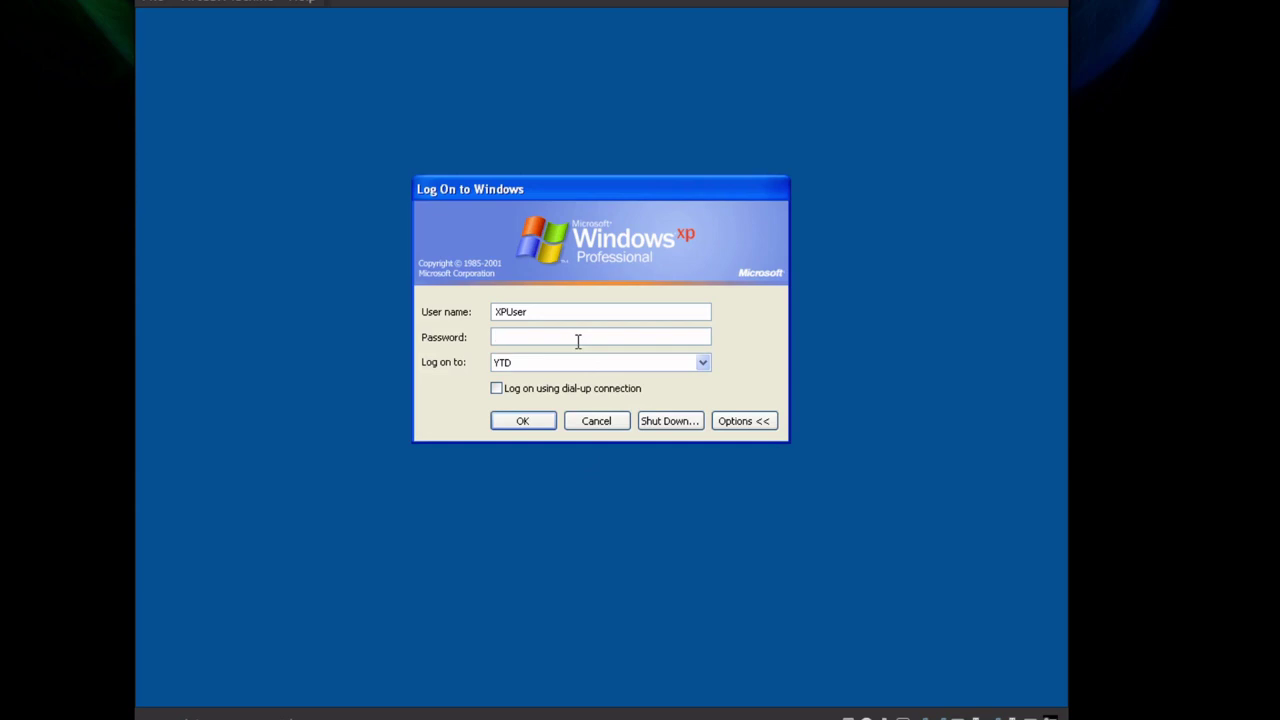
Log on to the YTD domain as XPUser with the account password and dismiss the Windows XP tour notice
type("••••••••")
key("Return")
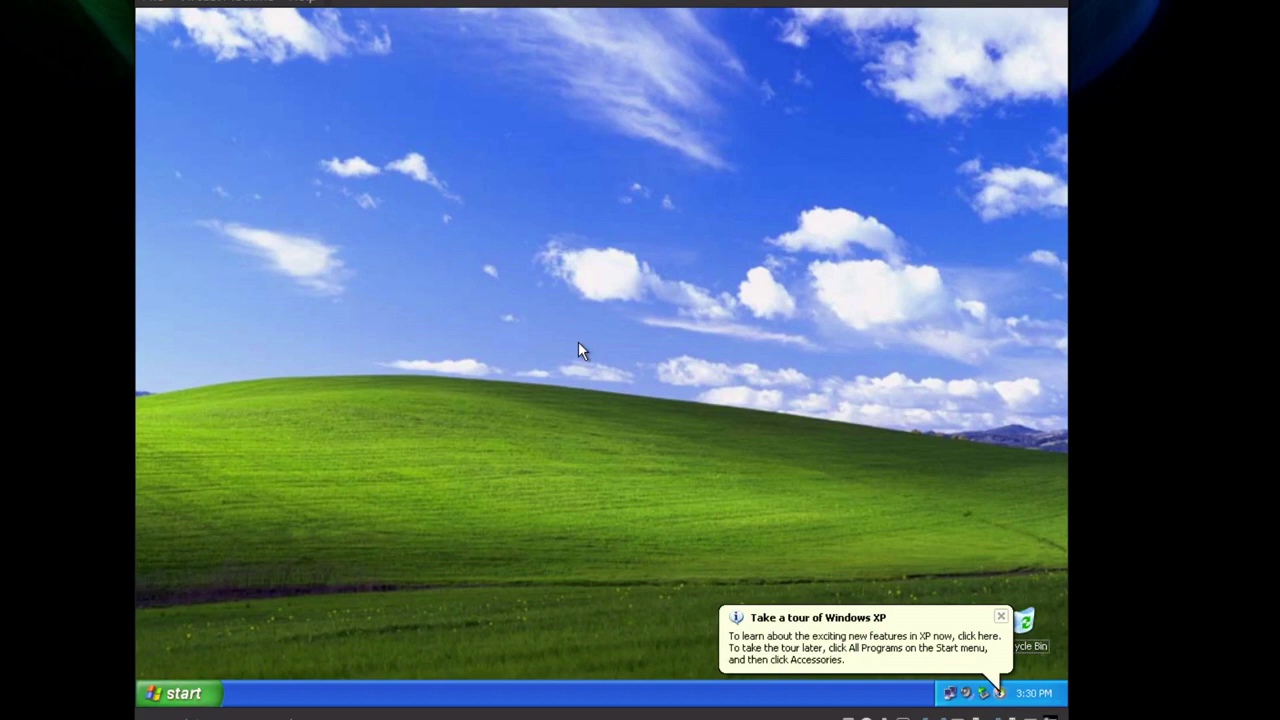
left_click(1002, 618)
View the drives in My Computer, select Local Disk (C:) and close the window
left_click(190, 694)
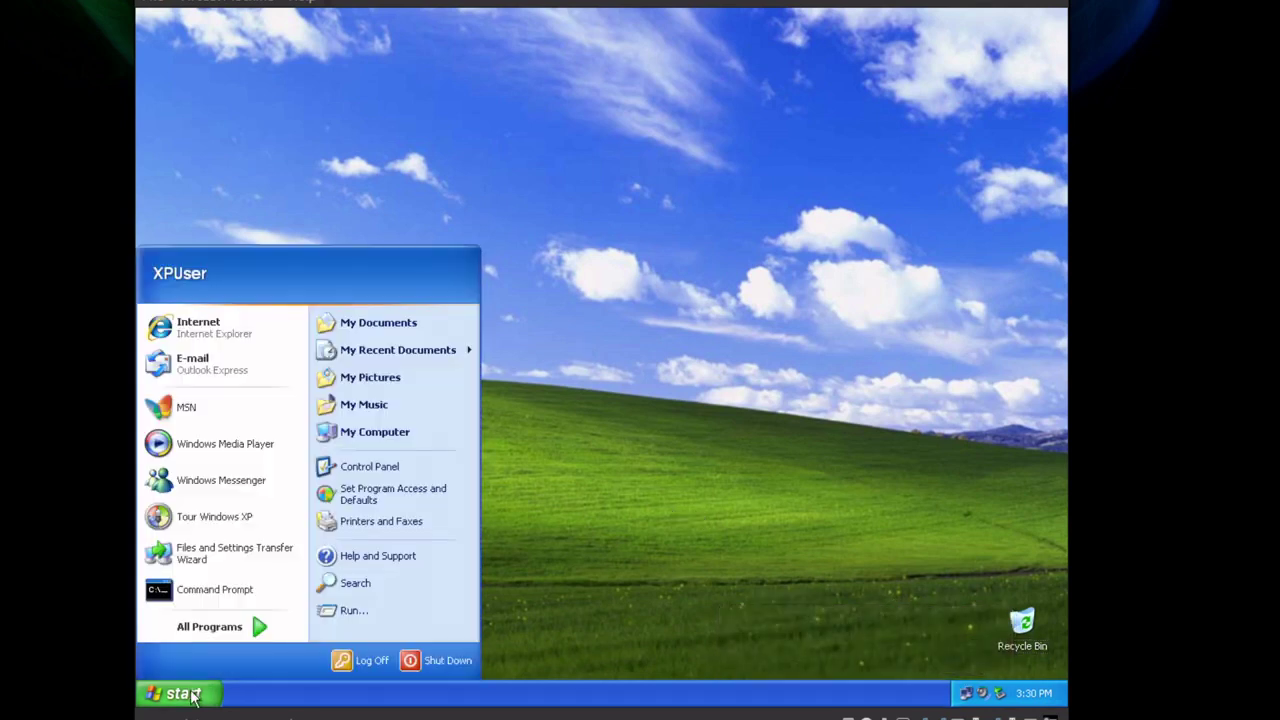
left_click(350, 432)
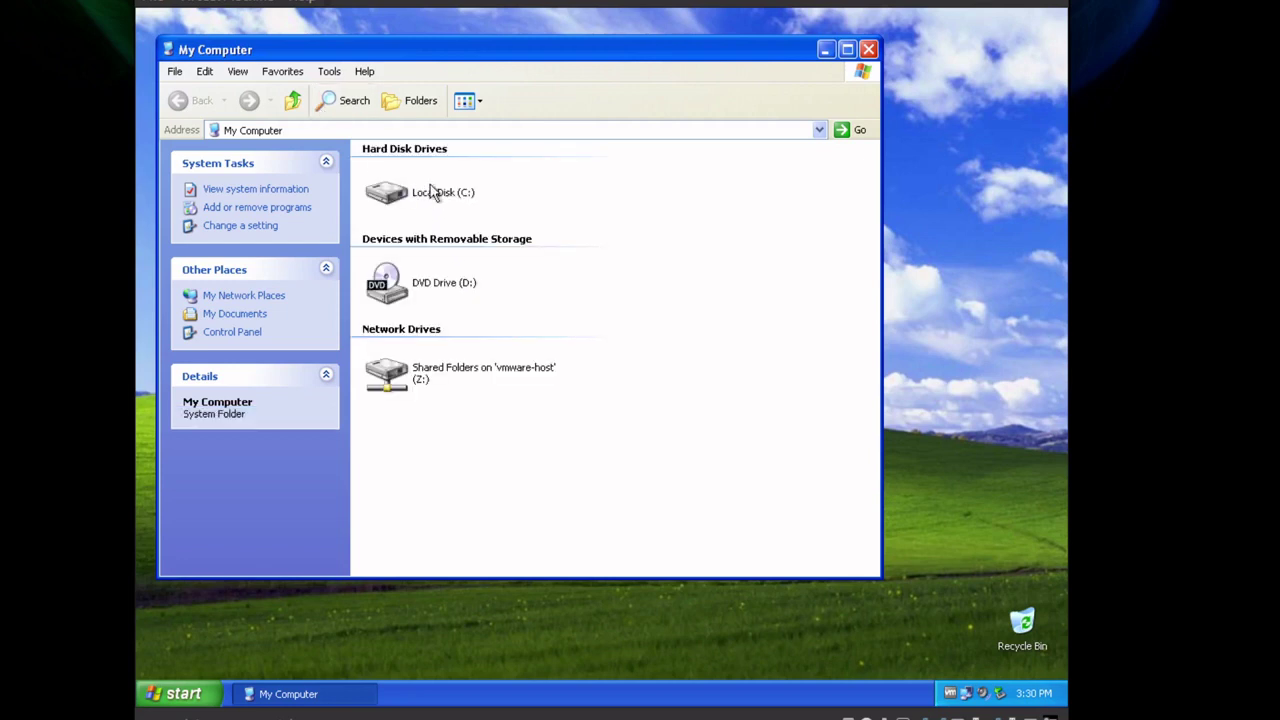
left_click(432, 192)
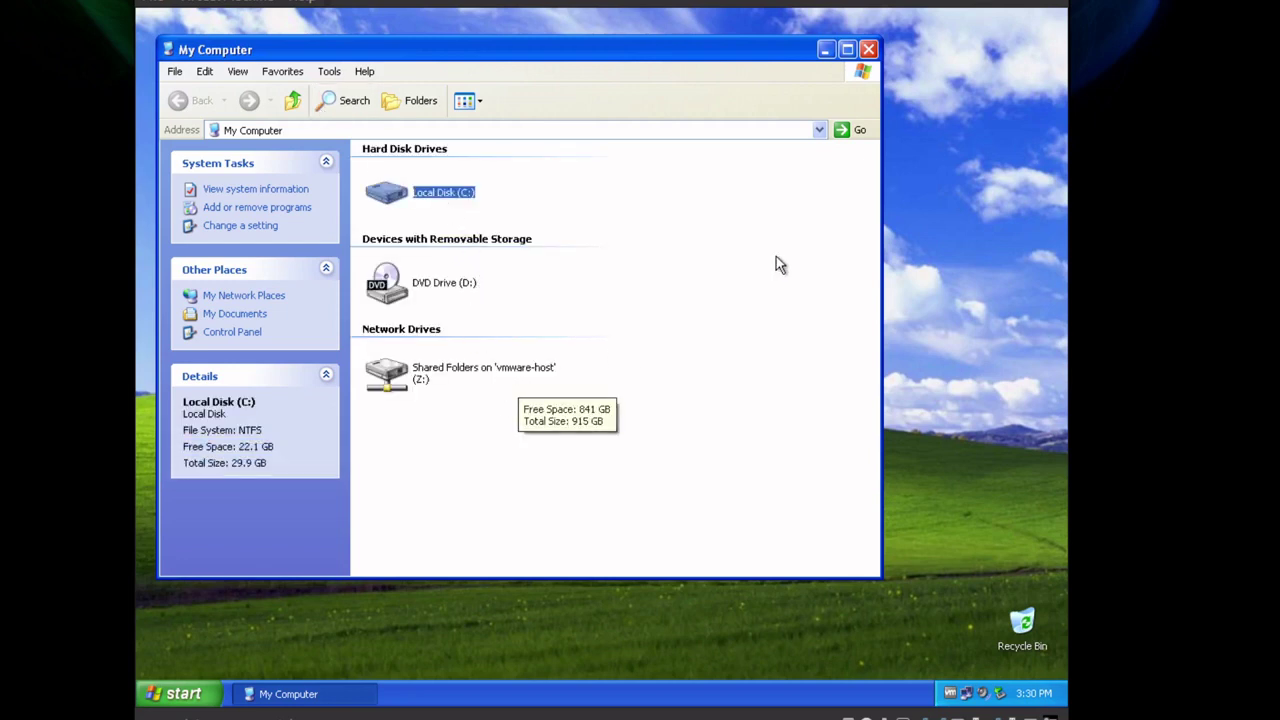
left_click(869, 50)
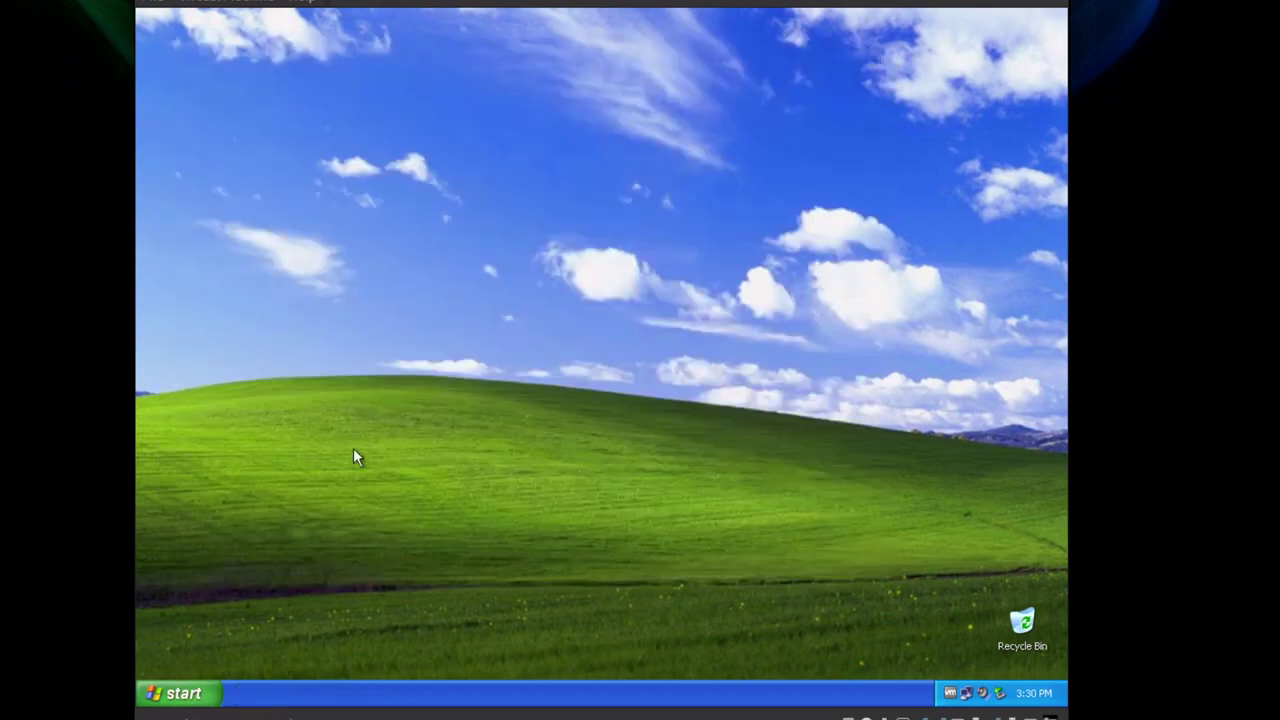
left_click(198, 700)
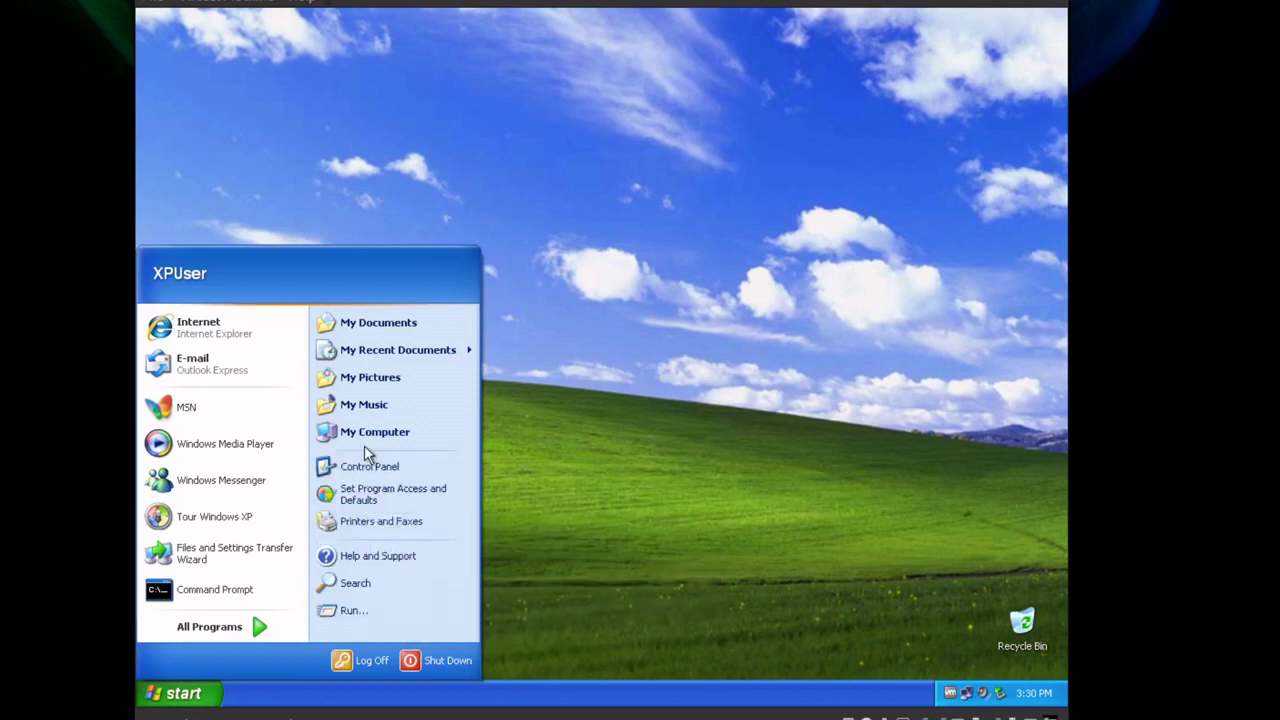
mouse_move(290, 634)
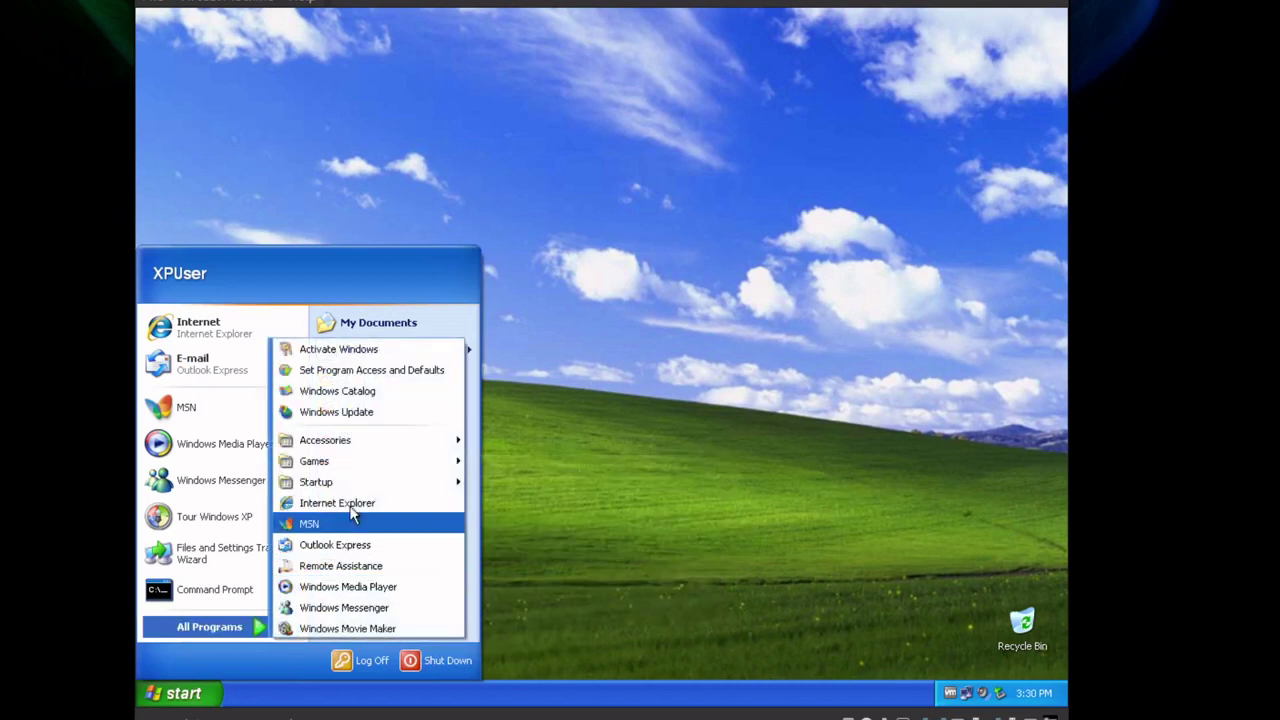
mouse_move(358, 450)
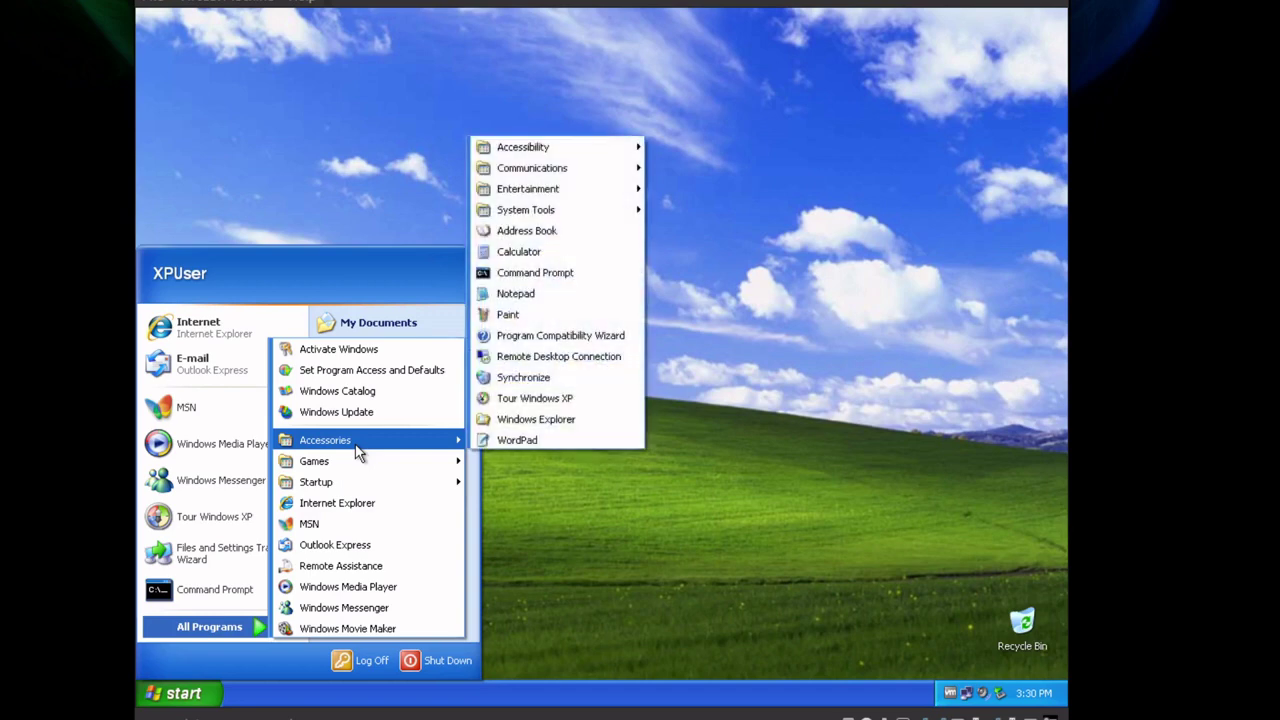
left_click(481, 520)
Open a Command Prompt, go to the root of C:, create the directory c:\policies and change into it
left_click(185, 694)
left_click(250, 592)
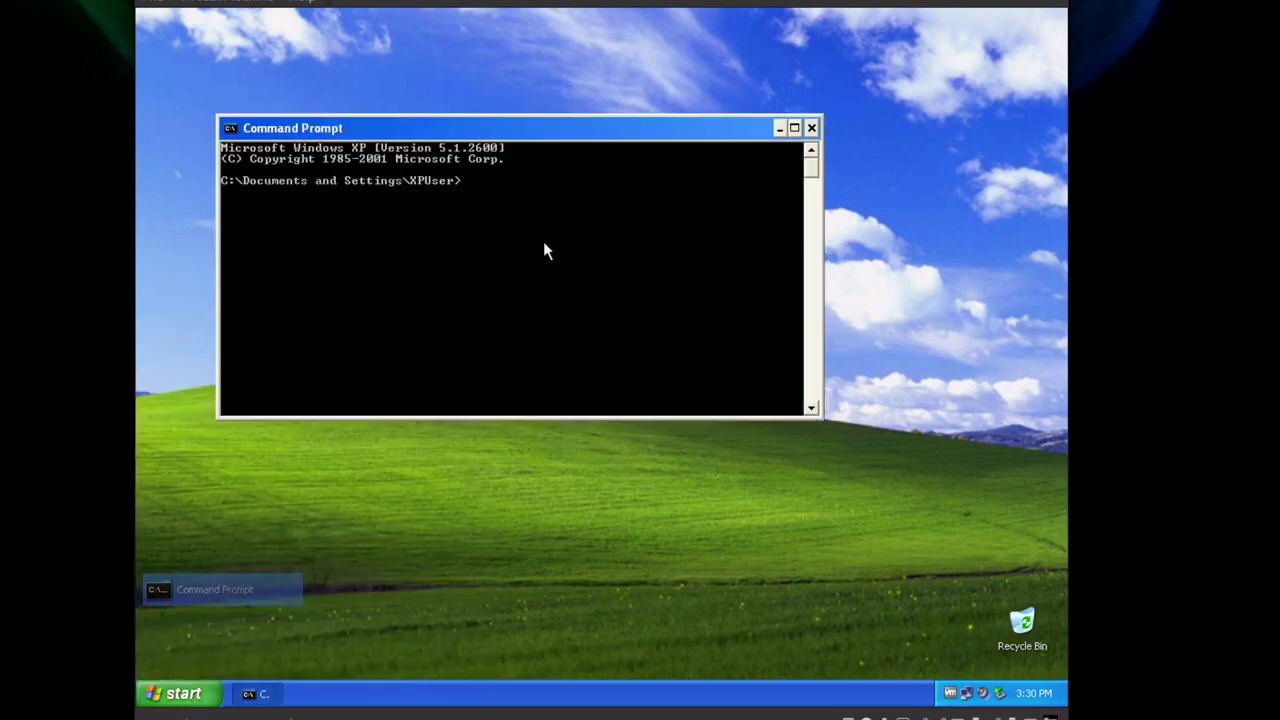
type("cd\\")
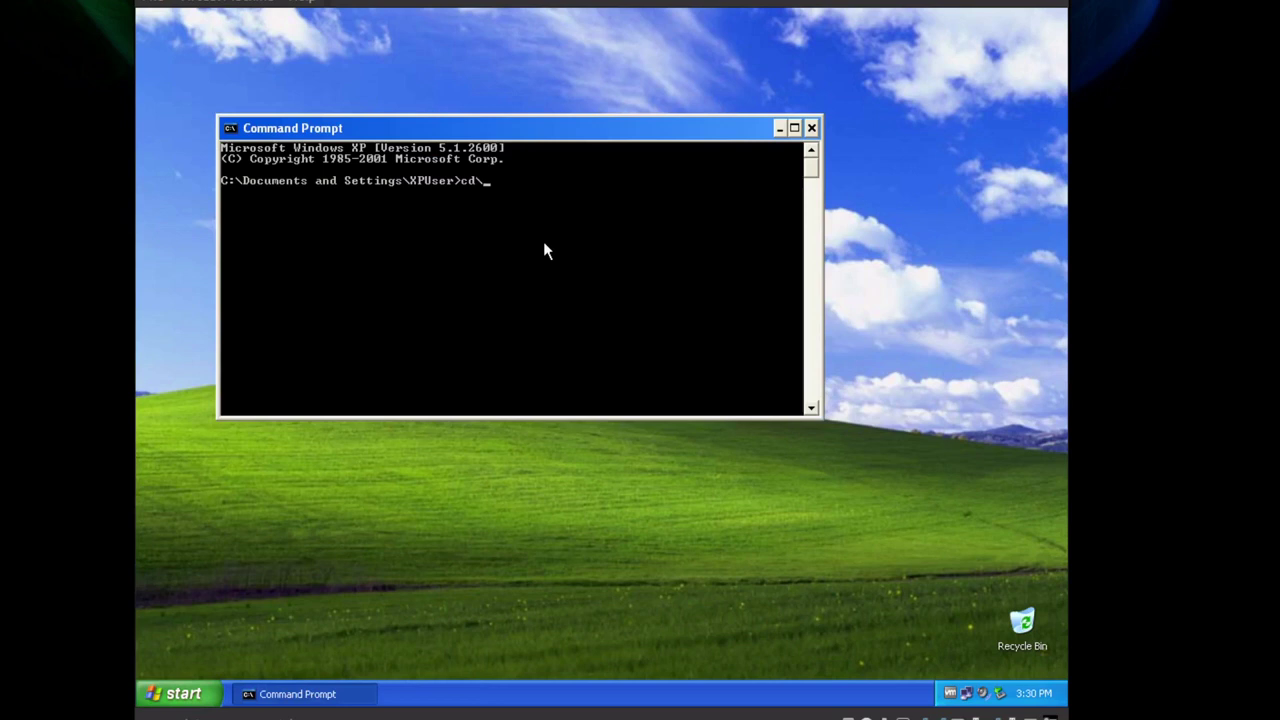
key("Return")
type("mkdir c:\\pol")
type("icies")
key("Return")
type("c")
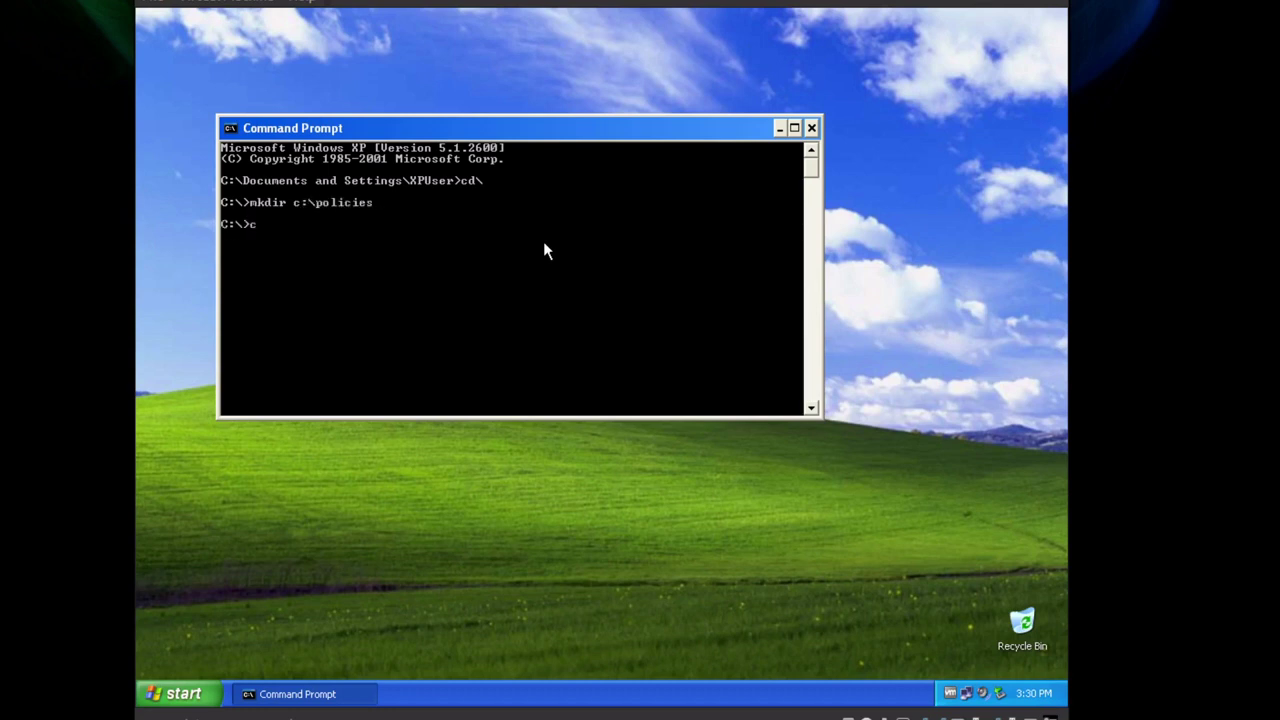
type("d policies")
key("Return")
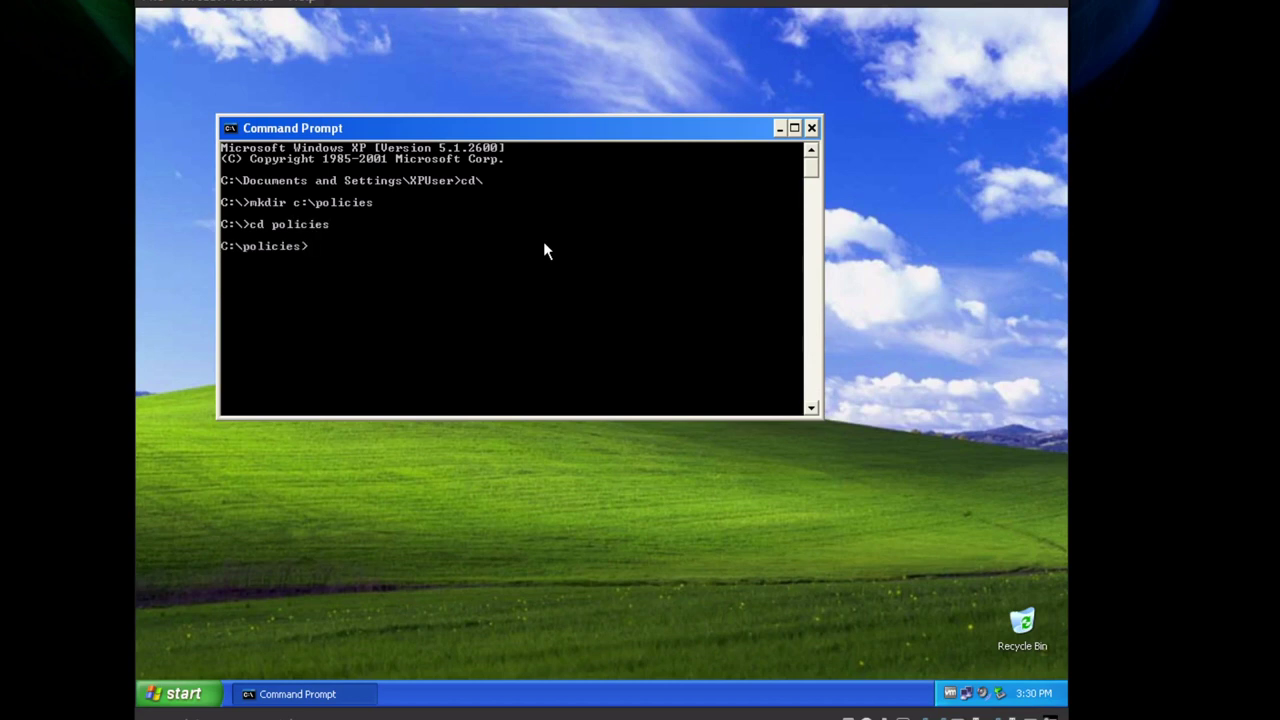
Run gpresult /z and redirect the report to c:\policies\output.txt
type("gpresult /z > c:\\policies\\")
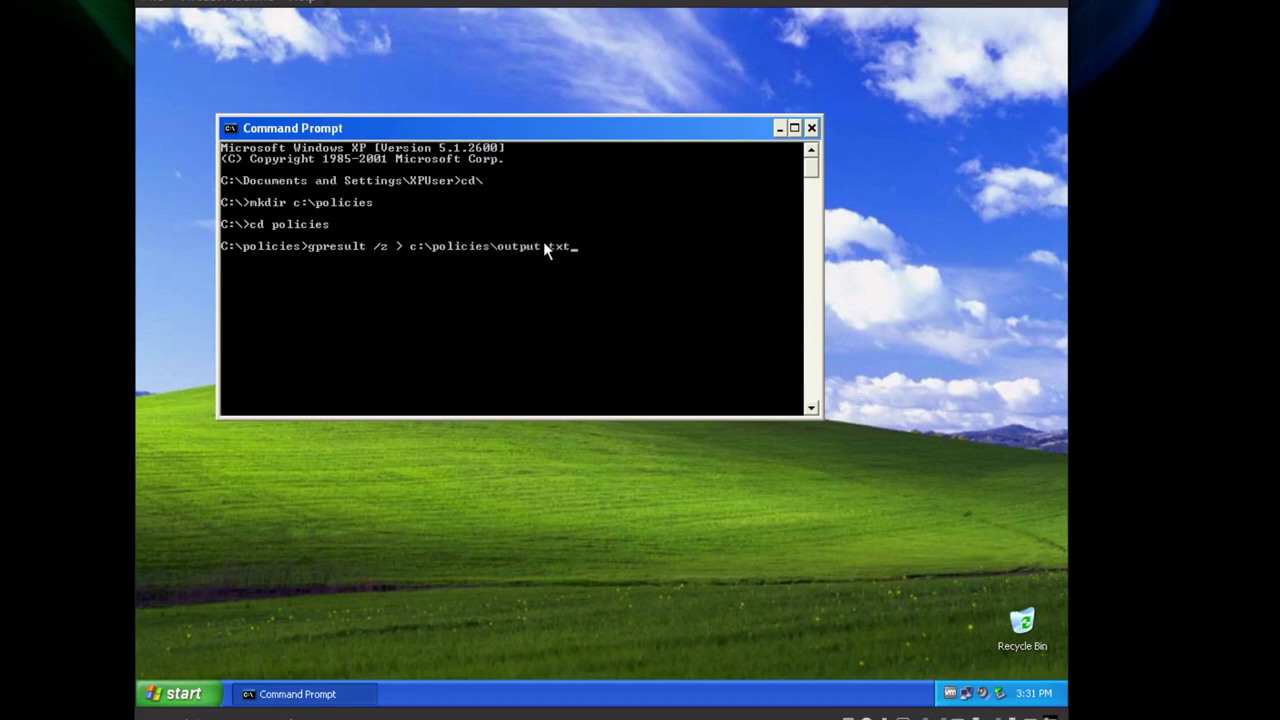
type("output.txt")
key("Return")
Open output.txt from the policies directory in Notepad and maximize its window
type("note")
type("pad")
type(" o")
key("Tab")
key("Return")
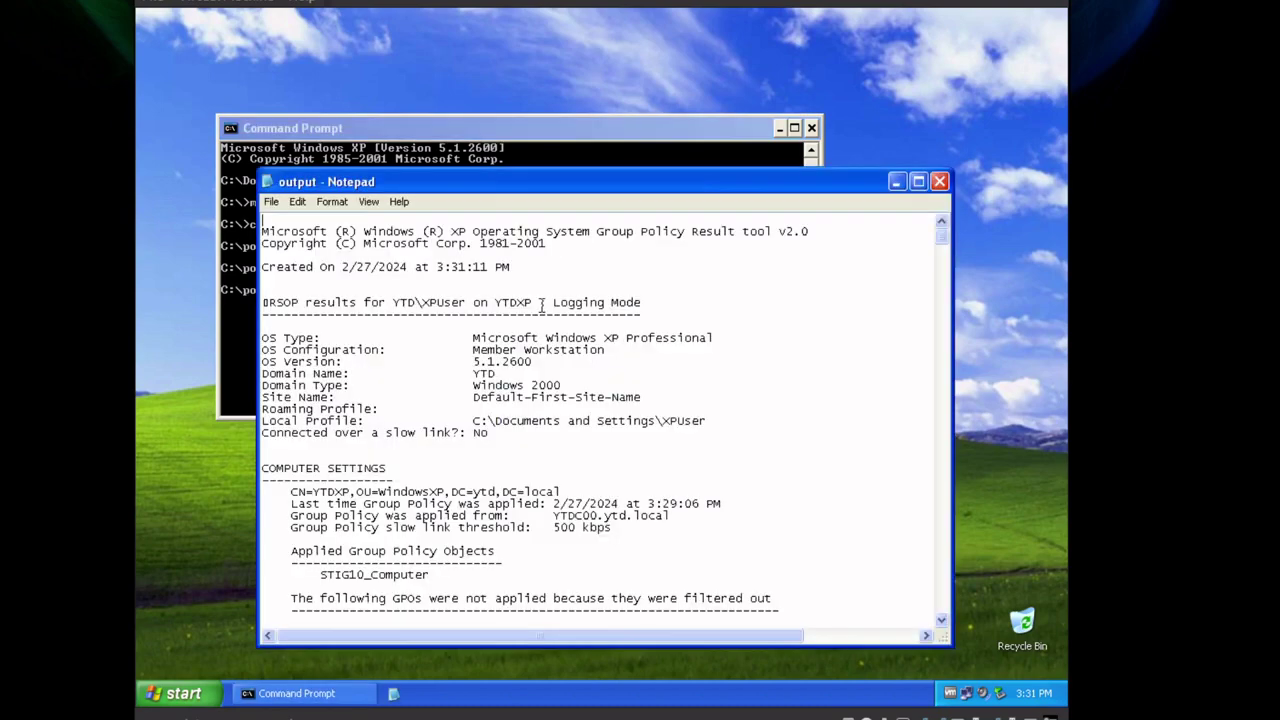
double_click(485, 174)
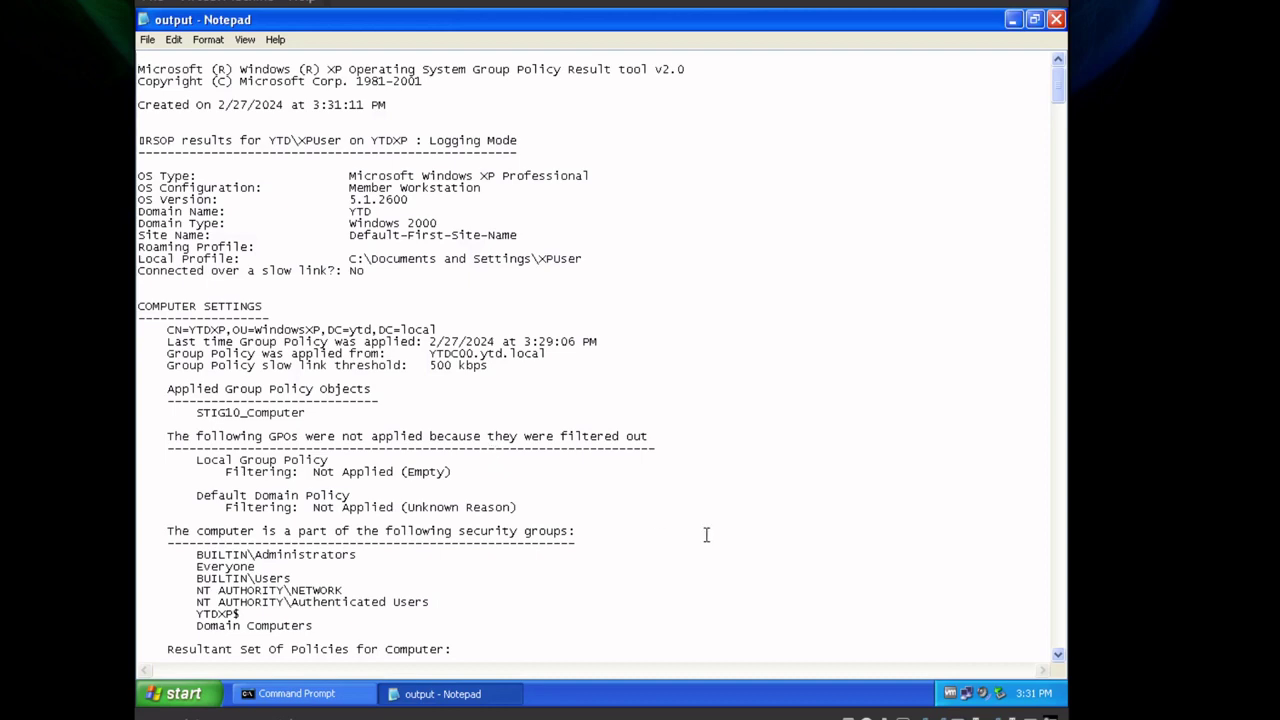
Examine the report's Computer Settings, including the applied group policy objects and the Account Policies section
scroll(706, 535, "down", 13)
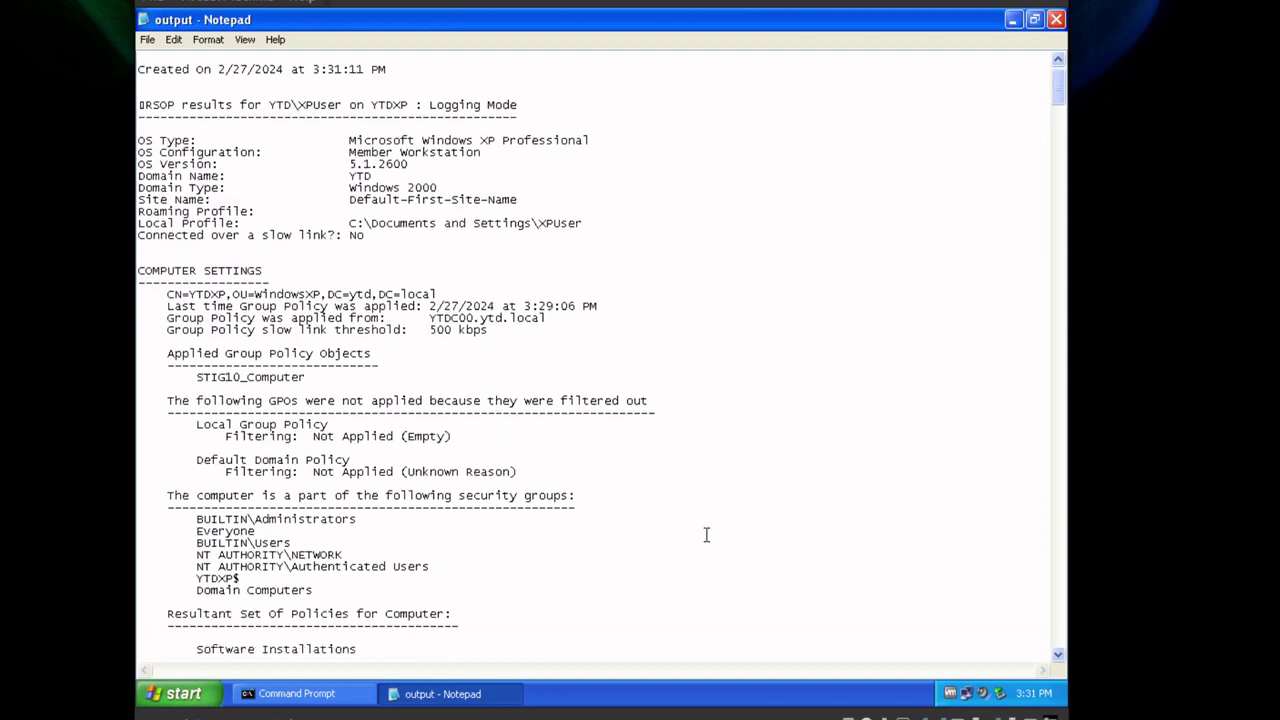
scroll(706, 535, "down", 7)
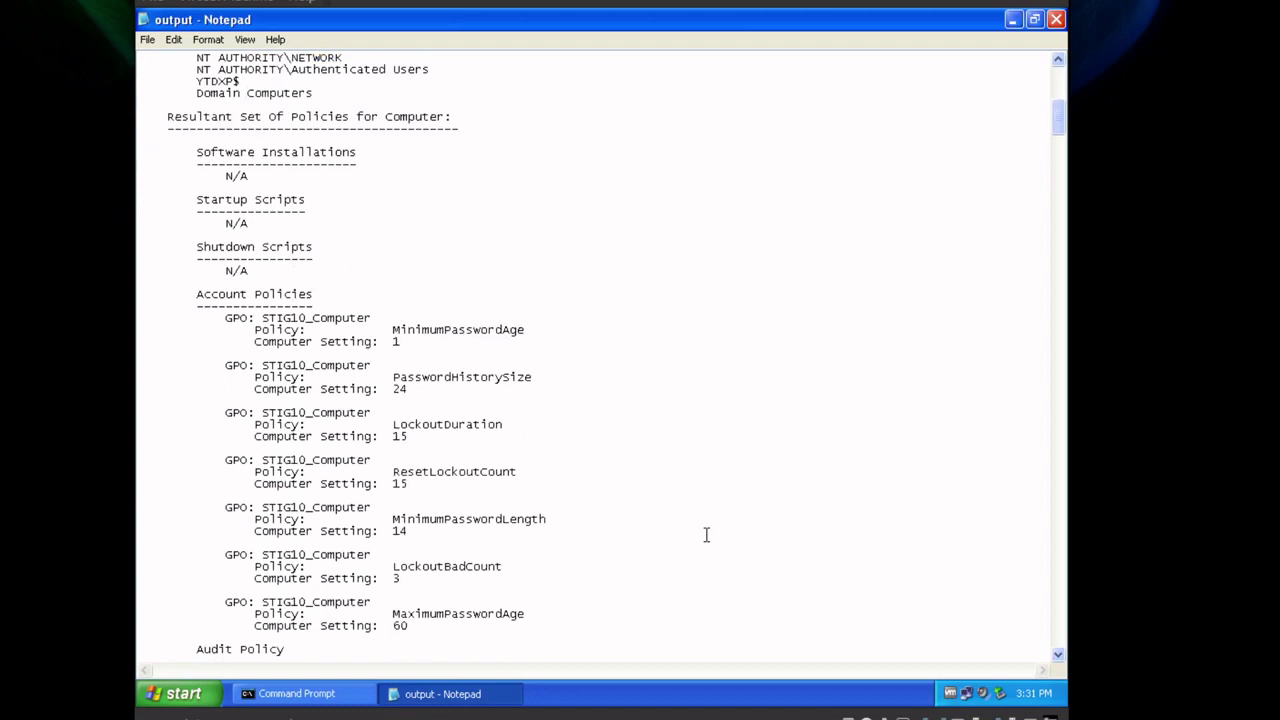
scroll(706, 535, "down", 1)
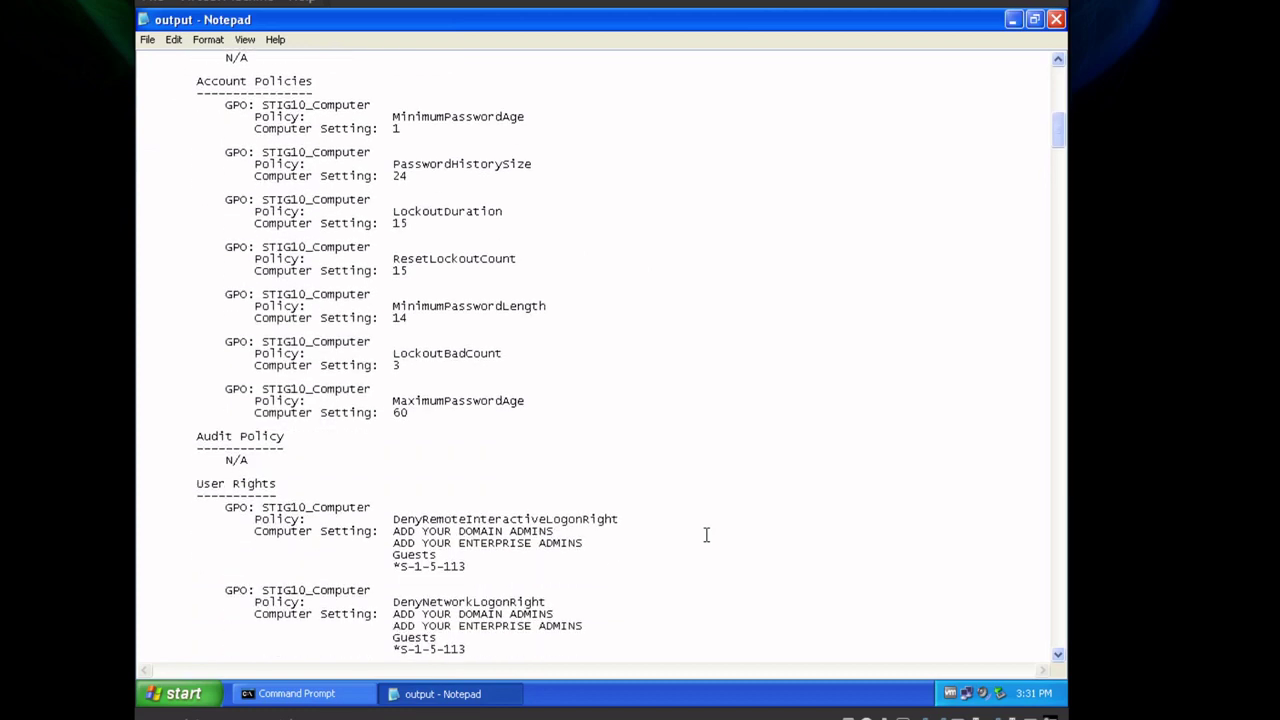
scroll(706, 535, "up", 2)
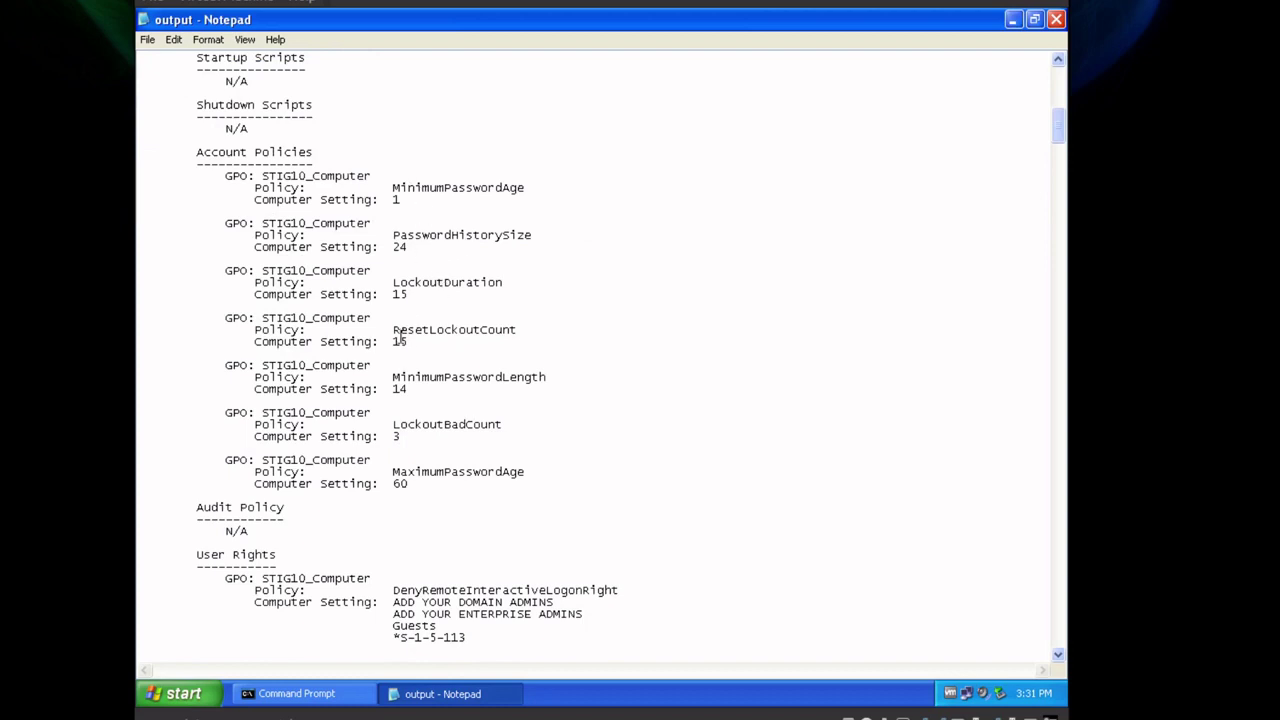
scroll(627, 465, "down", 3)
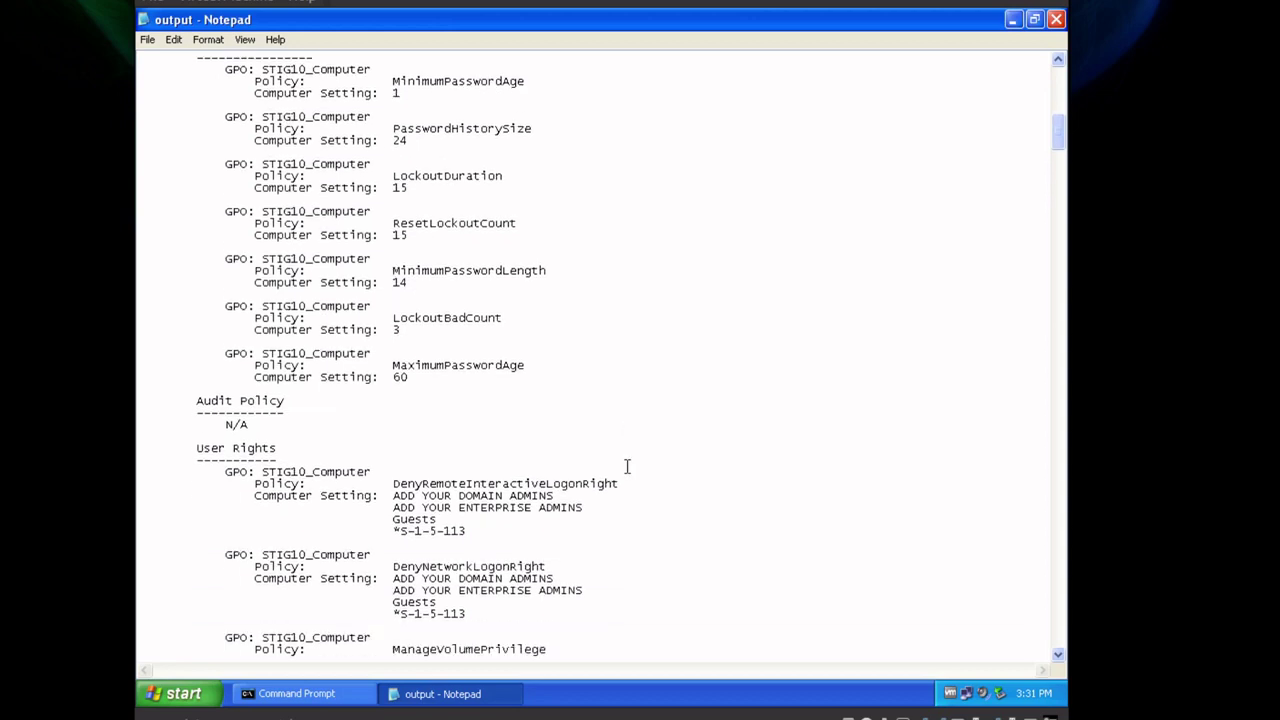
Examine the User Rights section and highlight the *S-1-5-113 entry under DenyNetworkLogonRight and DenyRemoteInteractiveLogonRight
scroll(739, 550, "down", 6)
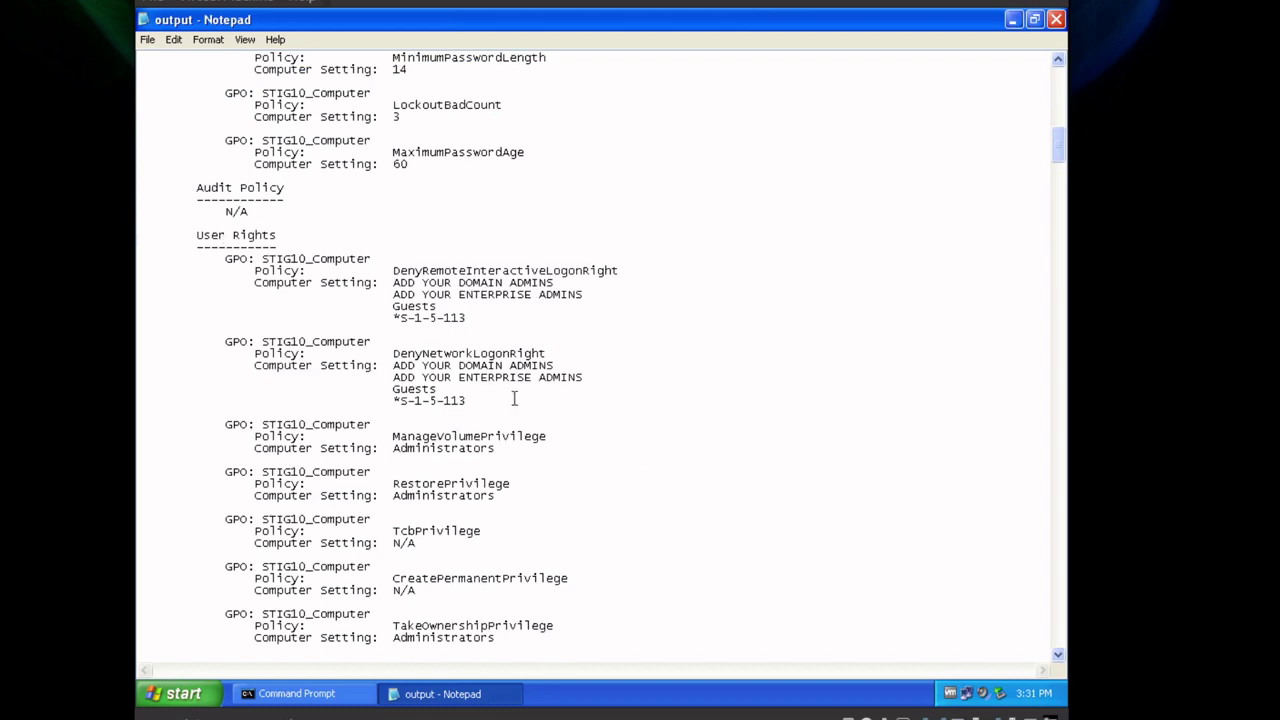
scroll(566, 460, "down", 4)
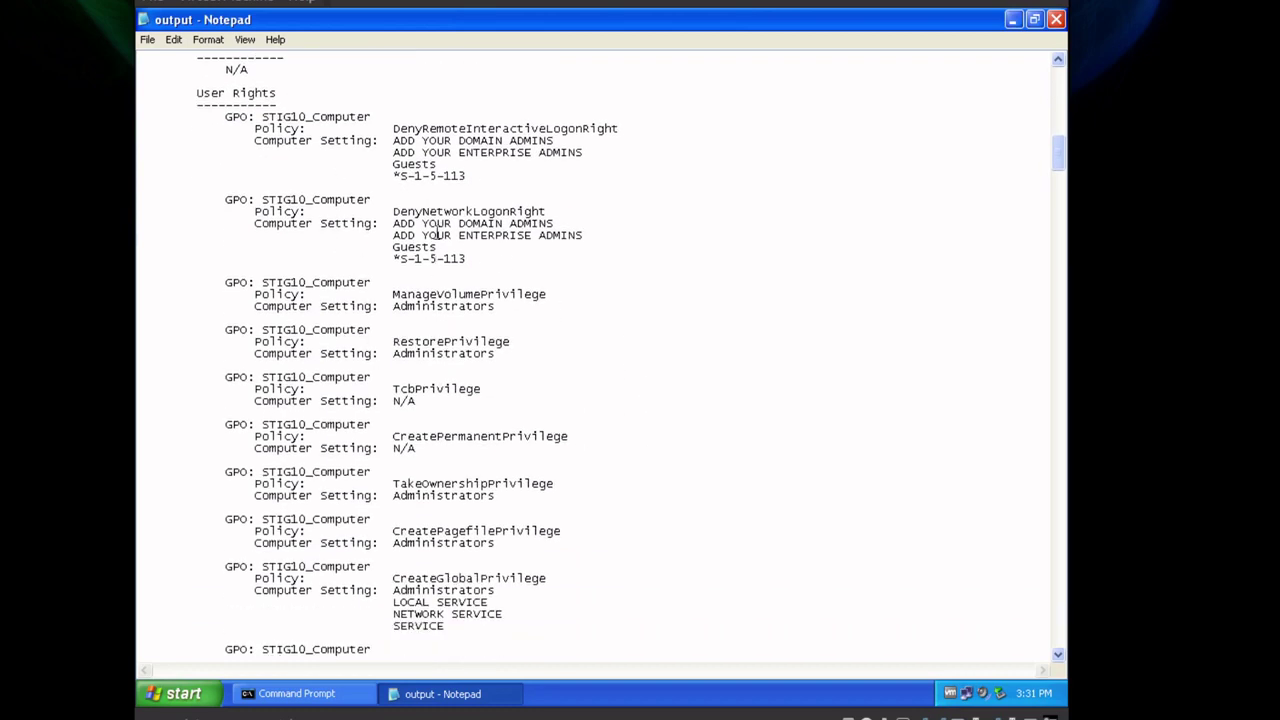
left_click_drag(470, 258, 394, 258)
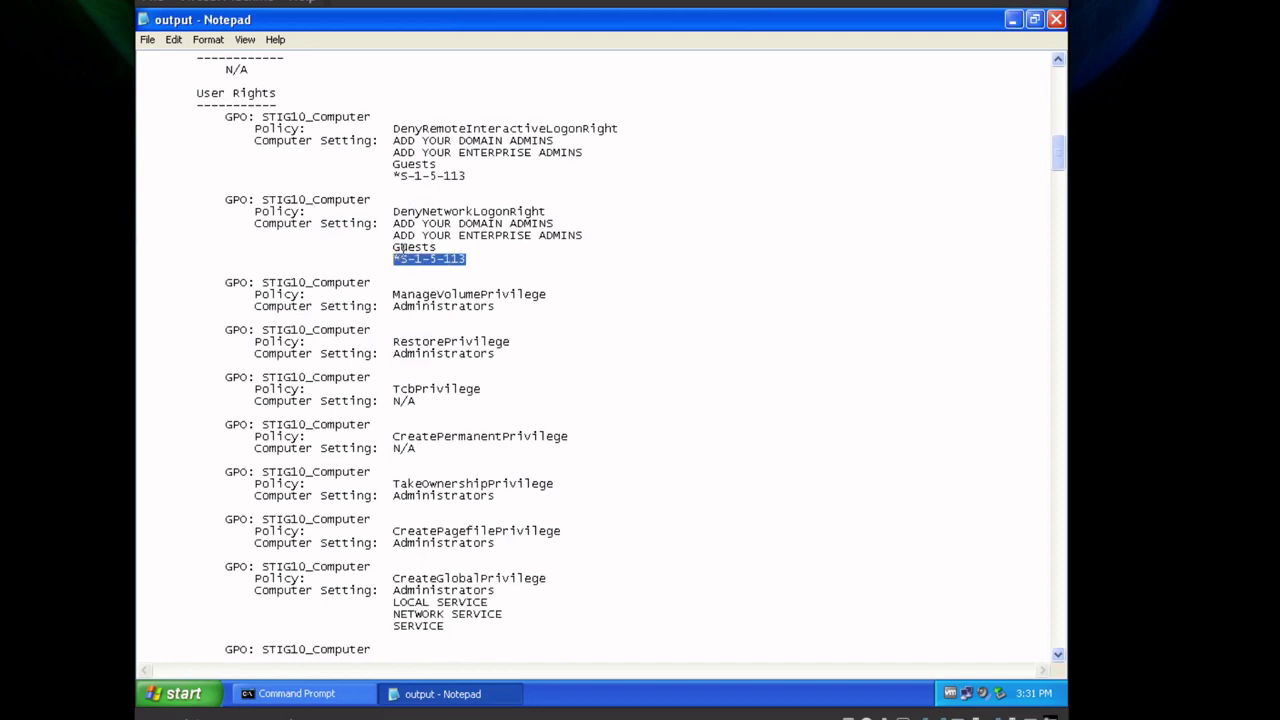
left_click_drag(472, 184, 407, 177)
left_click(405, 178)
scroll(608, 389, "down", 5)
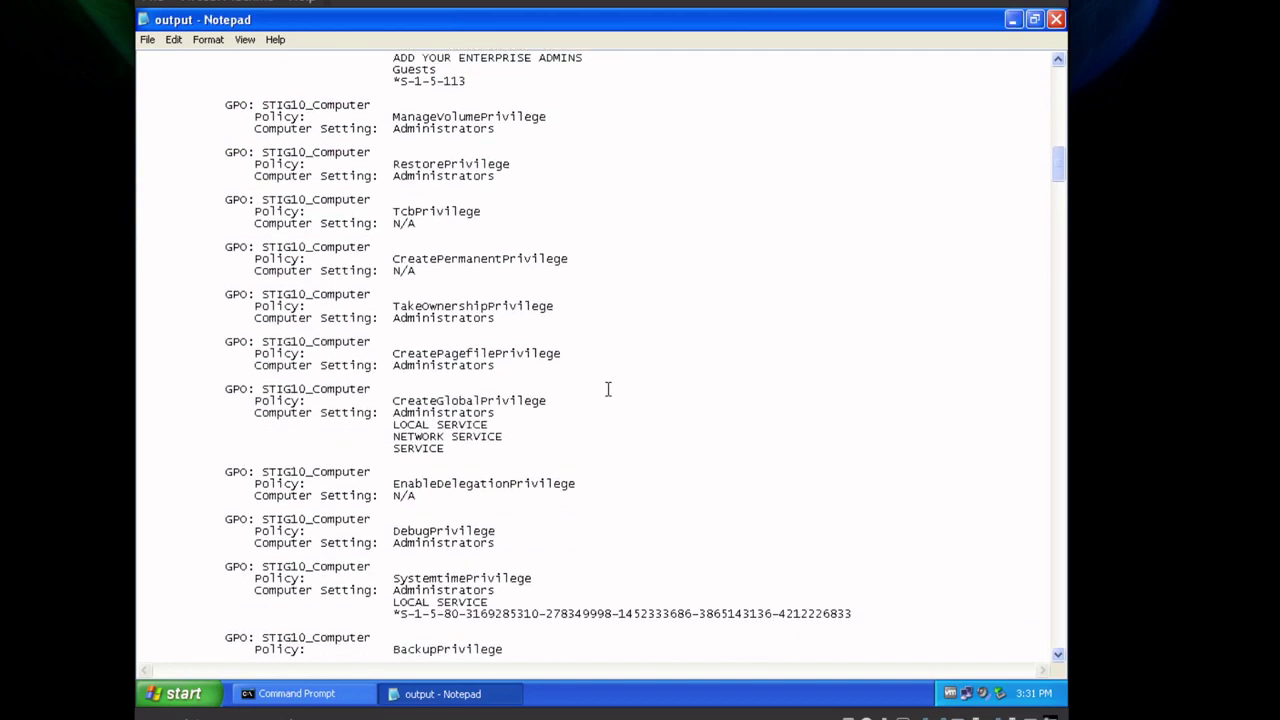
Read through the remaining User Rights, Security Options and System Services to Administrative Templates, dismissing the Windows activation notice
scroll(608, 389, "down", 13)
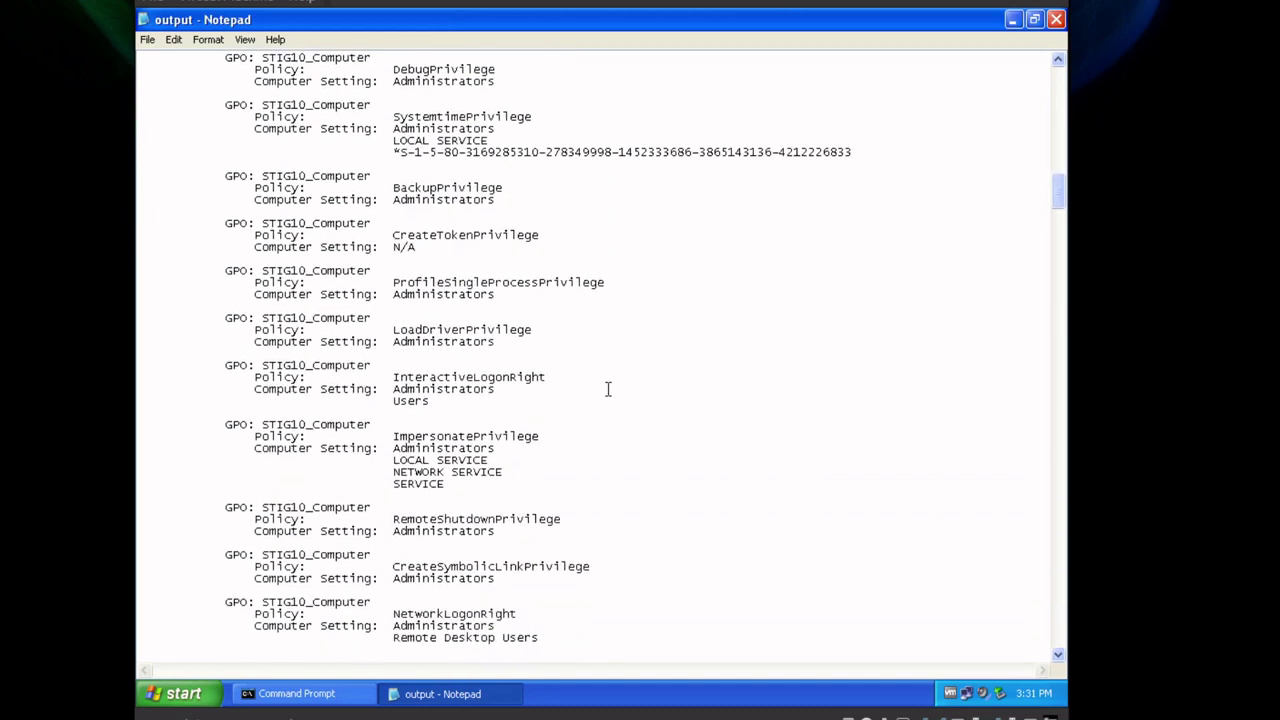
scroll(608, 389, "down", 17)
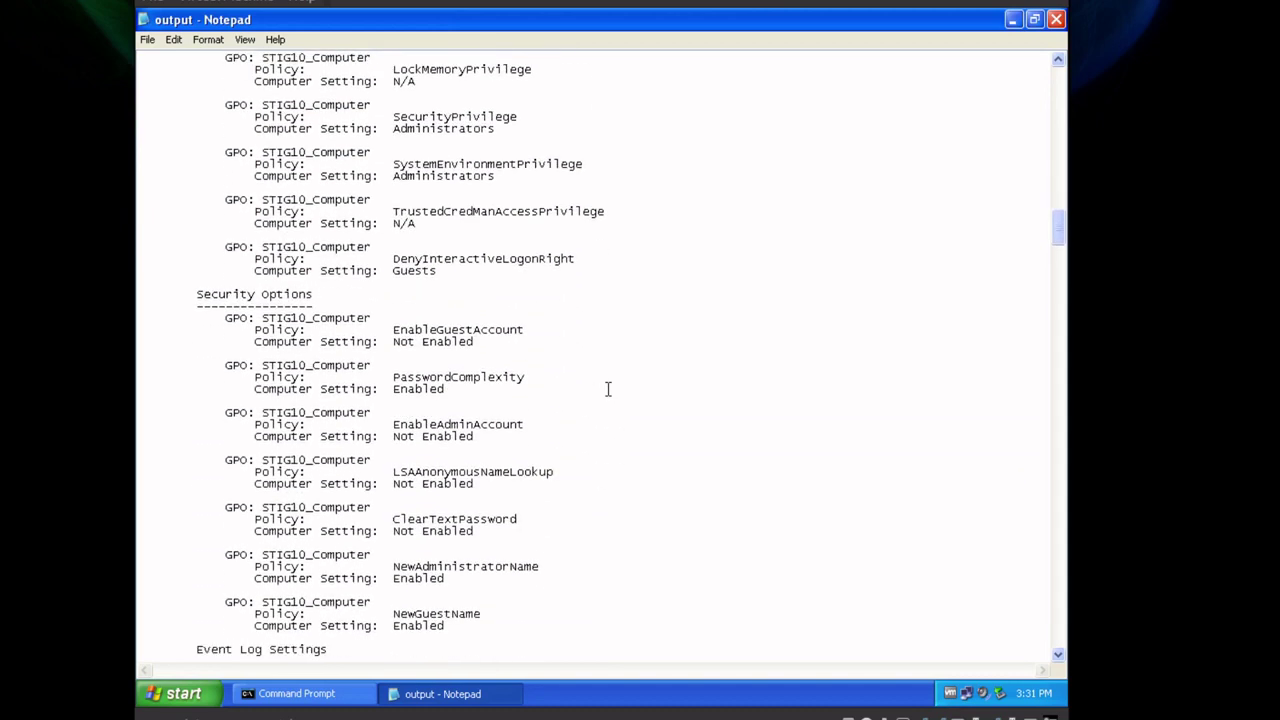
scroll(608, 389, "down", 13)
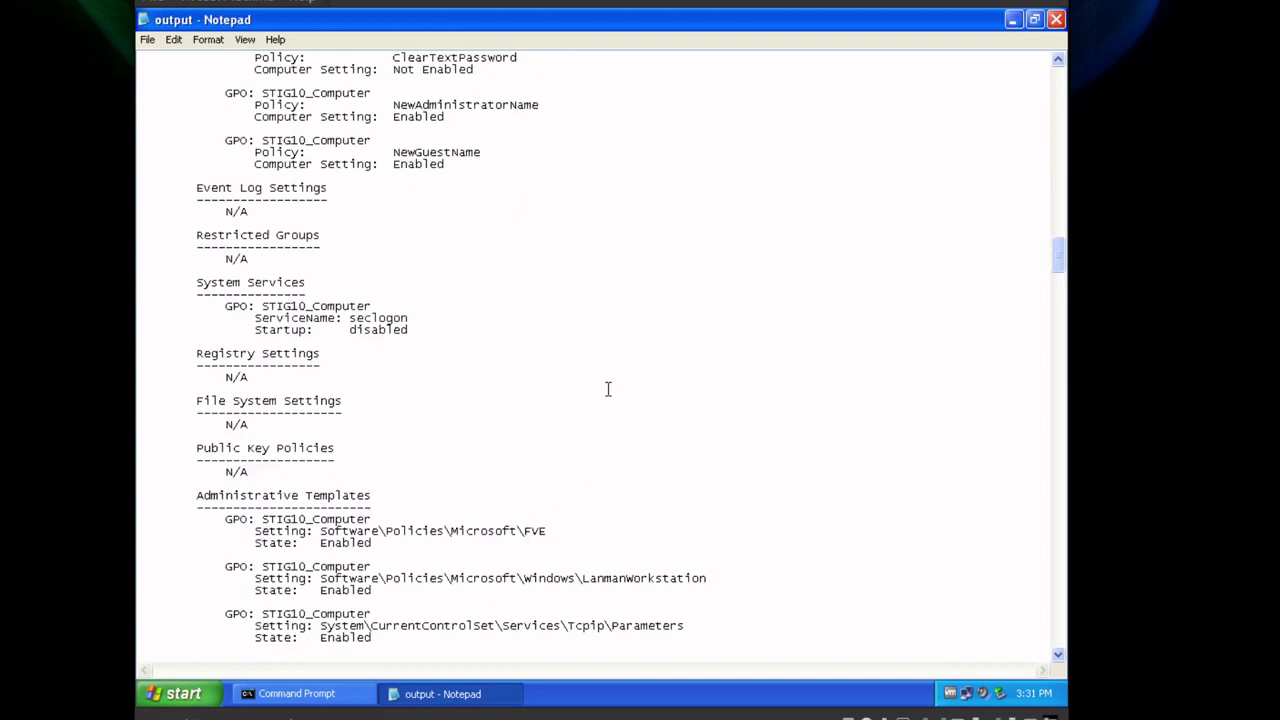
scroll(608, 389, "down", 6)
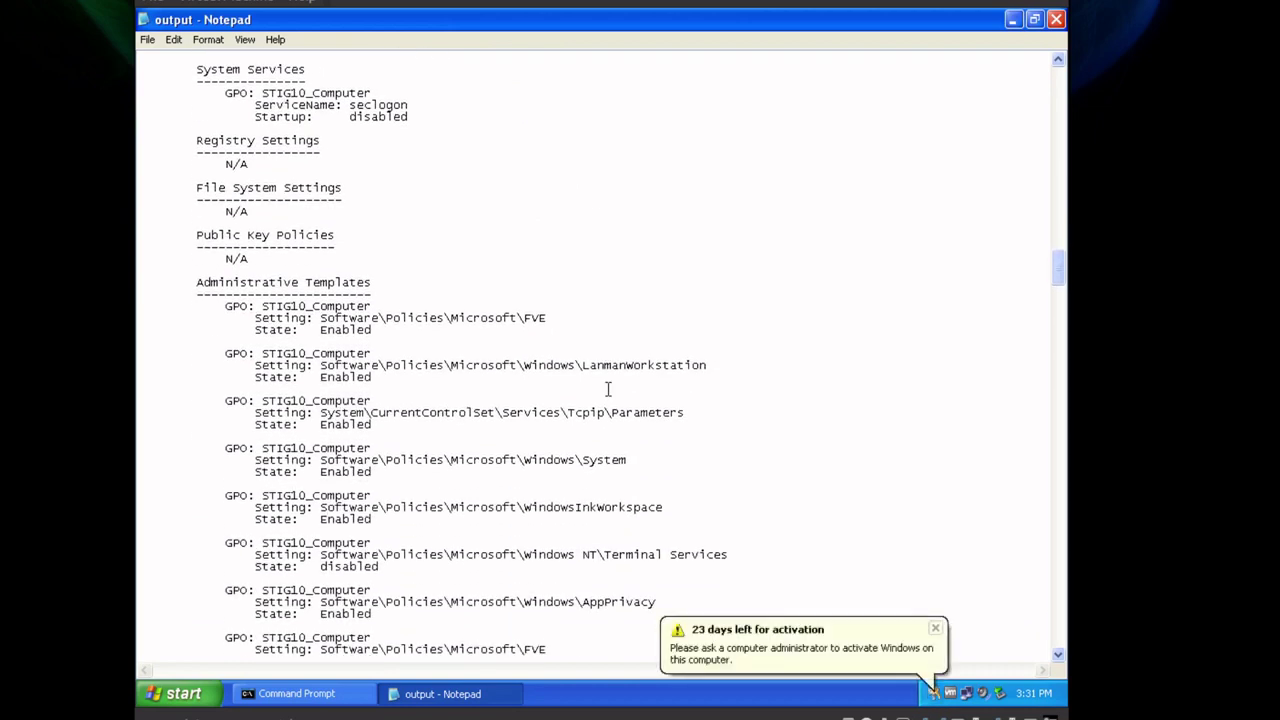
scroll(608, 389, "down", 4)
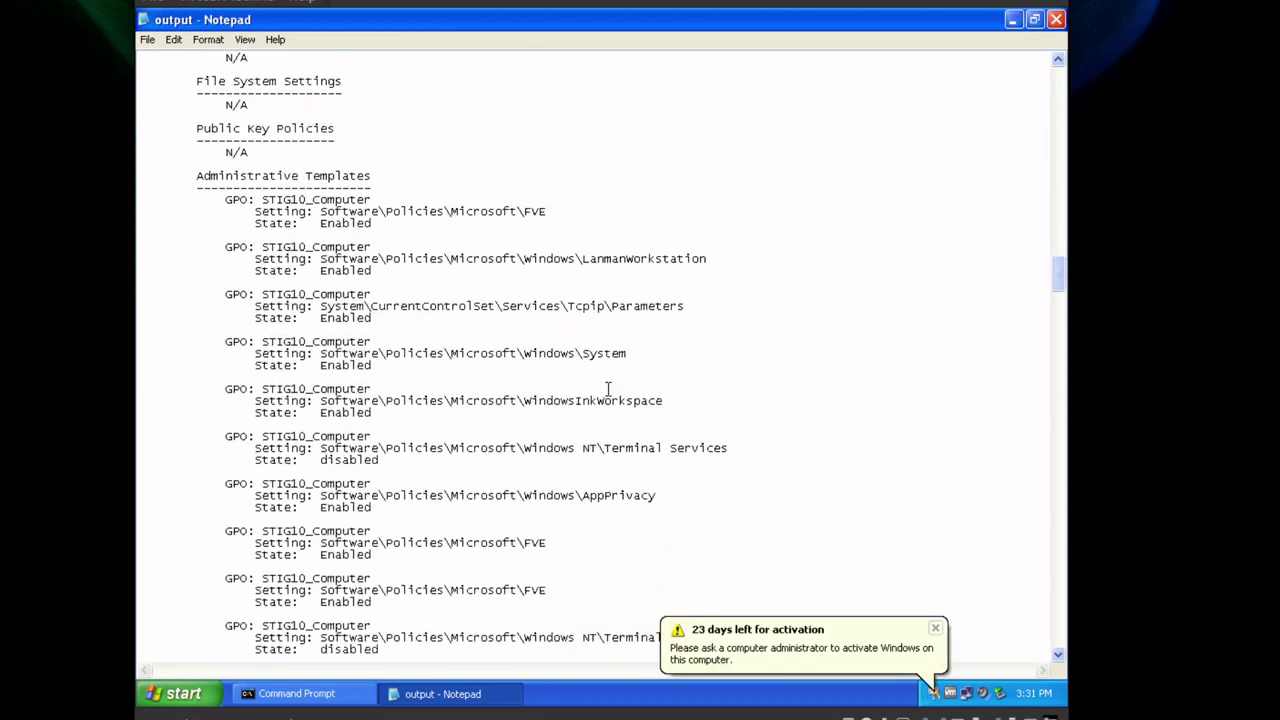
left_click(935, 628)
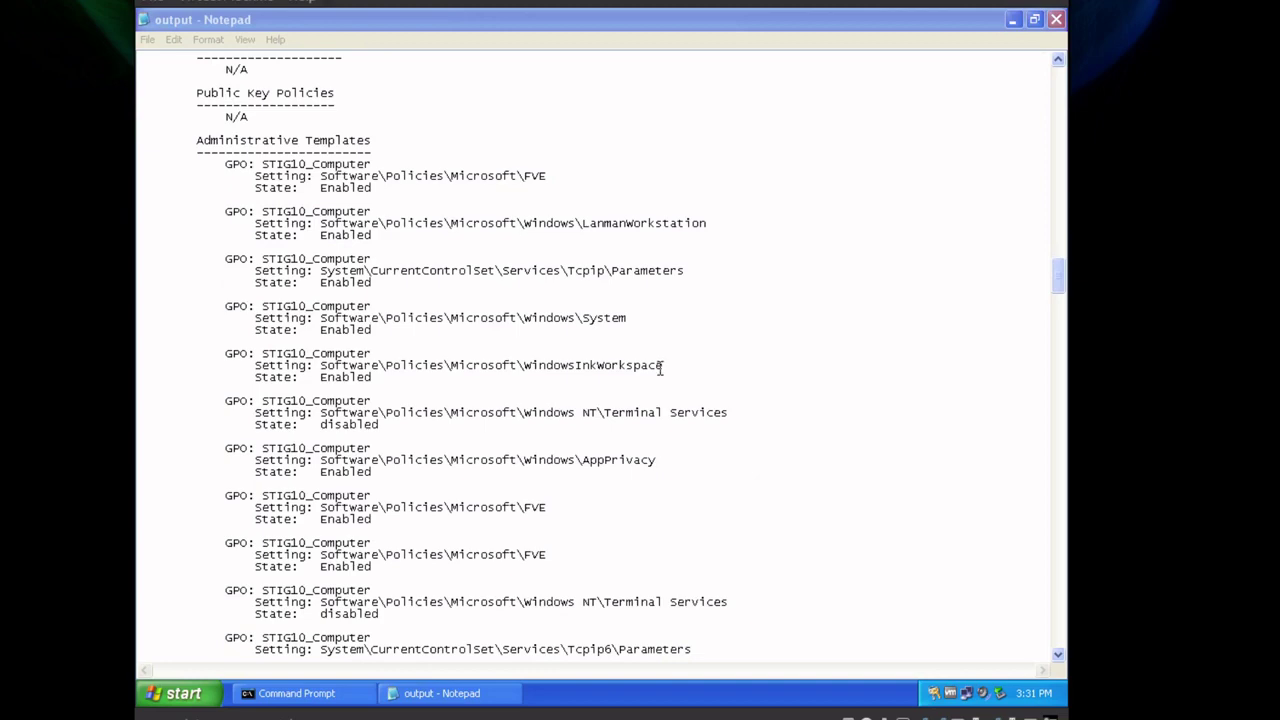
left_click(661, 368)
Examine the STIG10_Computer entries under Administrative Templates, continuing down to the User Settings section of the report
scroll(714, 432, "down", 9)
scroll(714, 432, "down", 8)
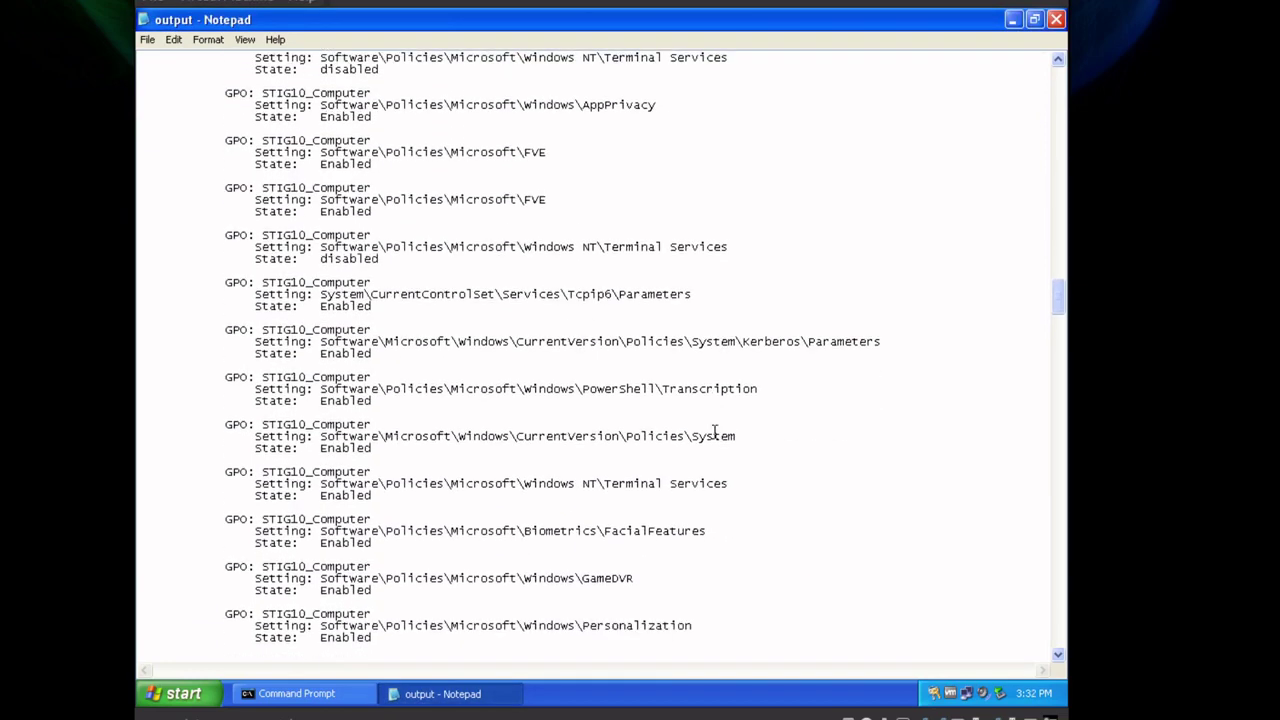
scroll(714, 432, "down", 16)
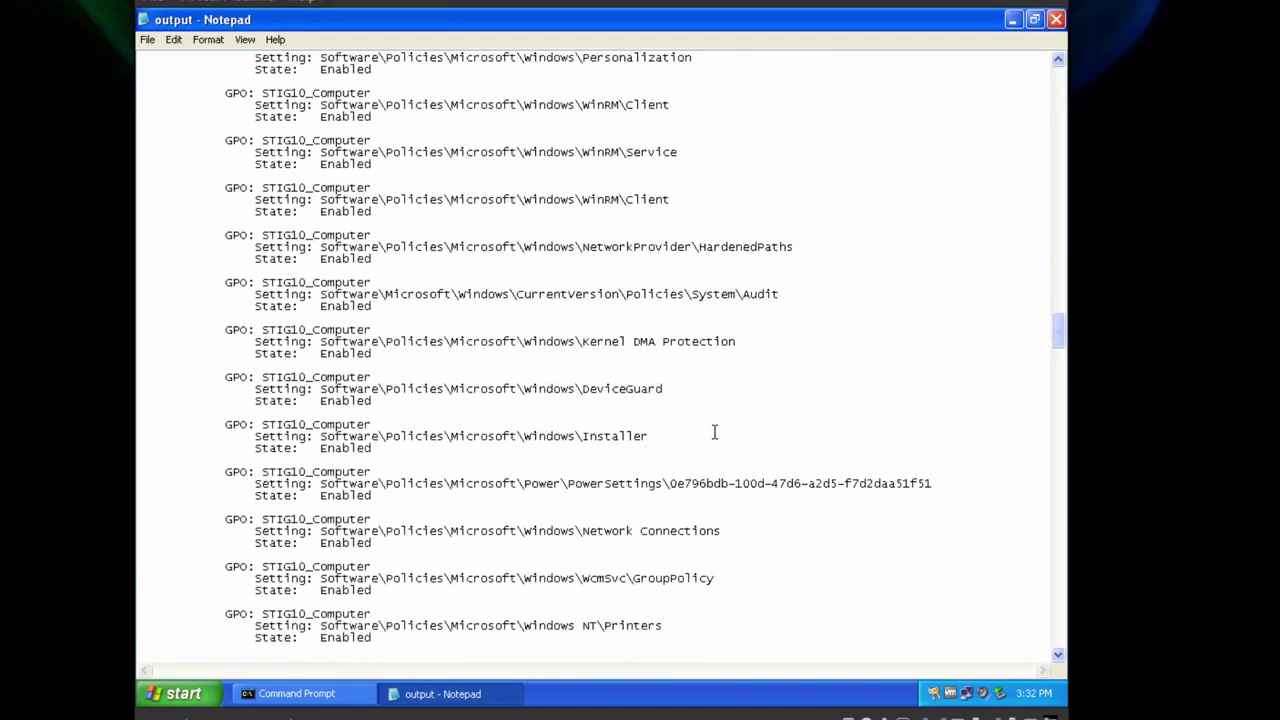
scroll(714, 432, "down", 11)
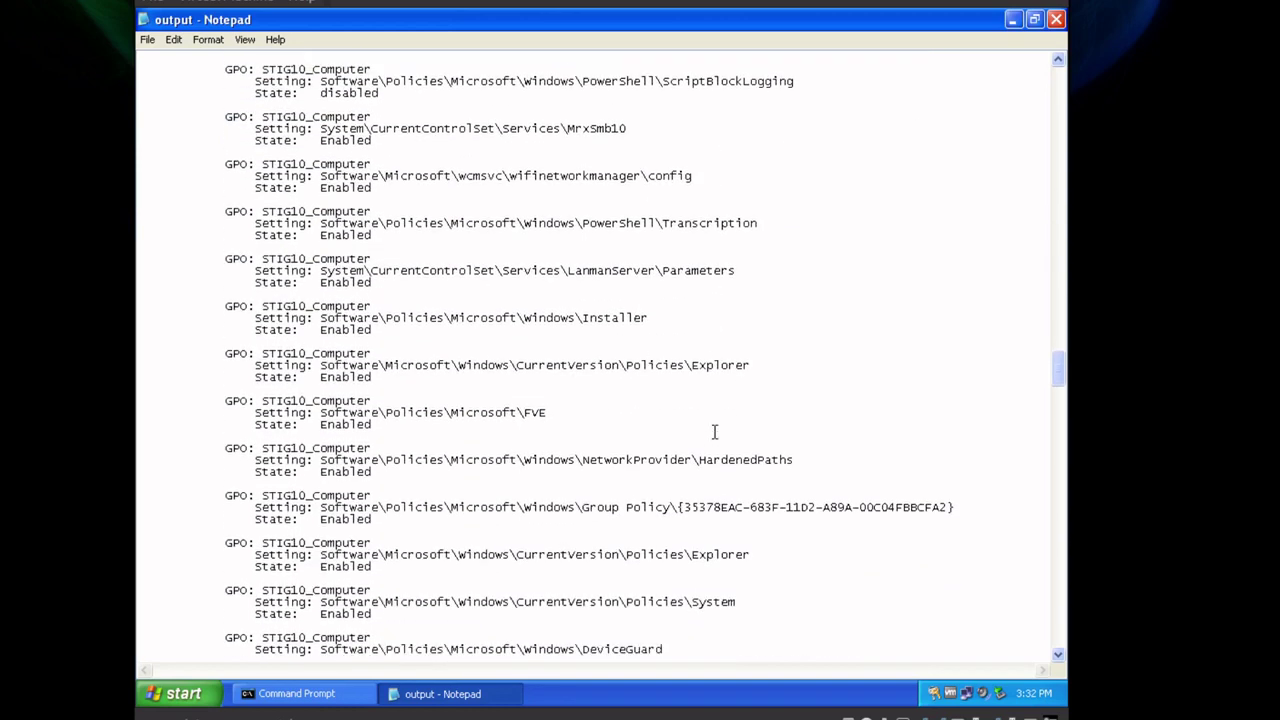
scroll(714, 432, "down", 6)
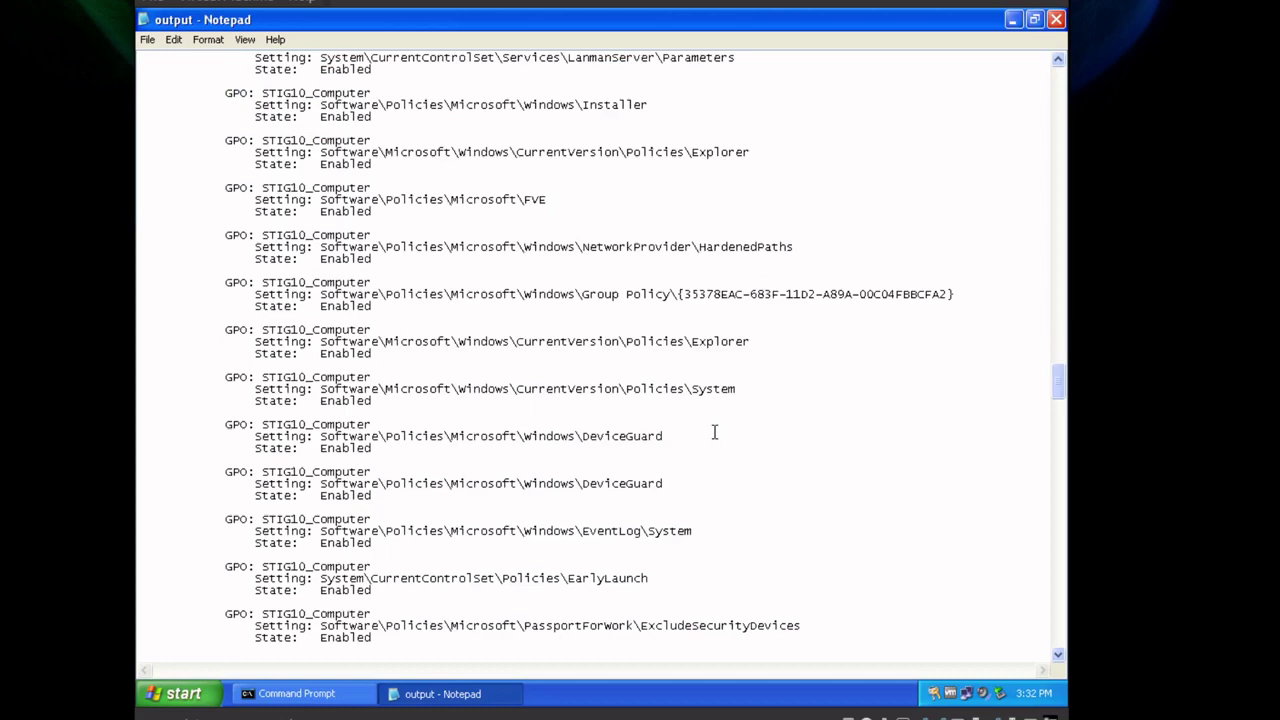
scroll(714, 432, "down", 10)
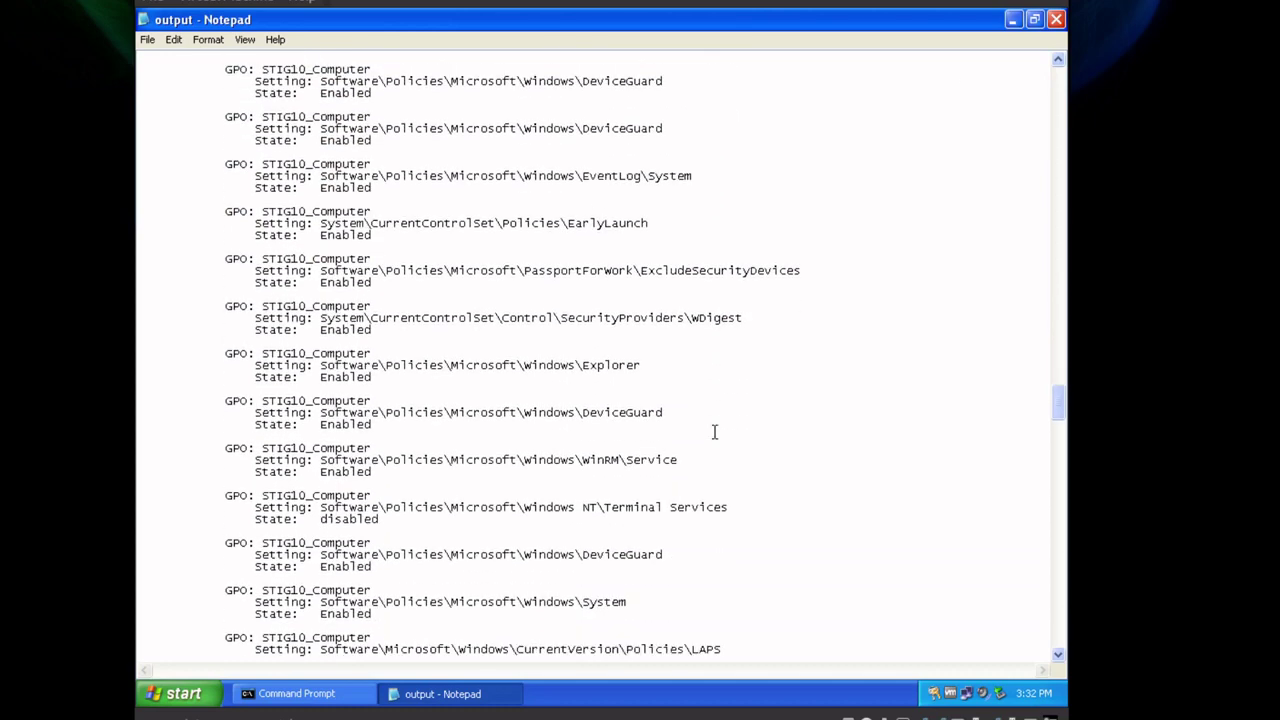
scroll(714, 432, "down", 5)
scroll(714, 432, "down", 8)
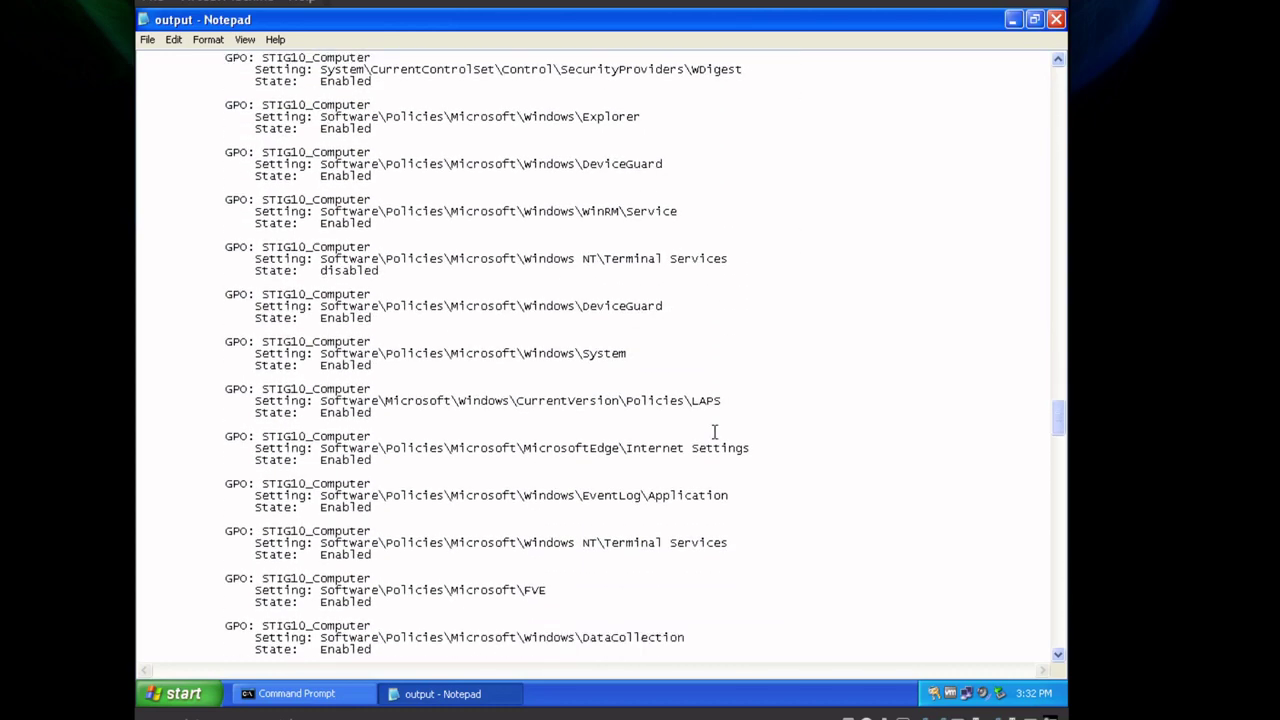
scroll(714, 432, "down", 12)
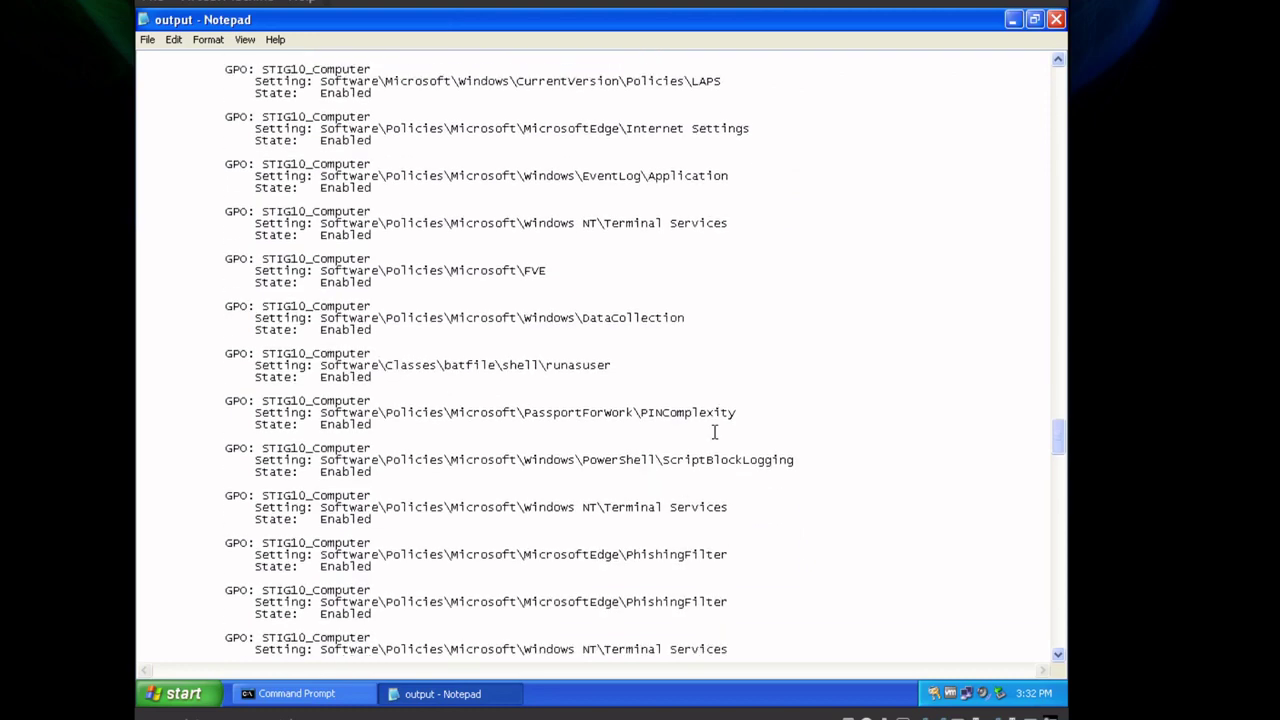
scroll(714, 432, "down", 16)
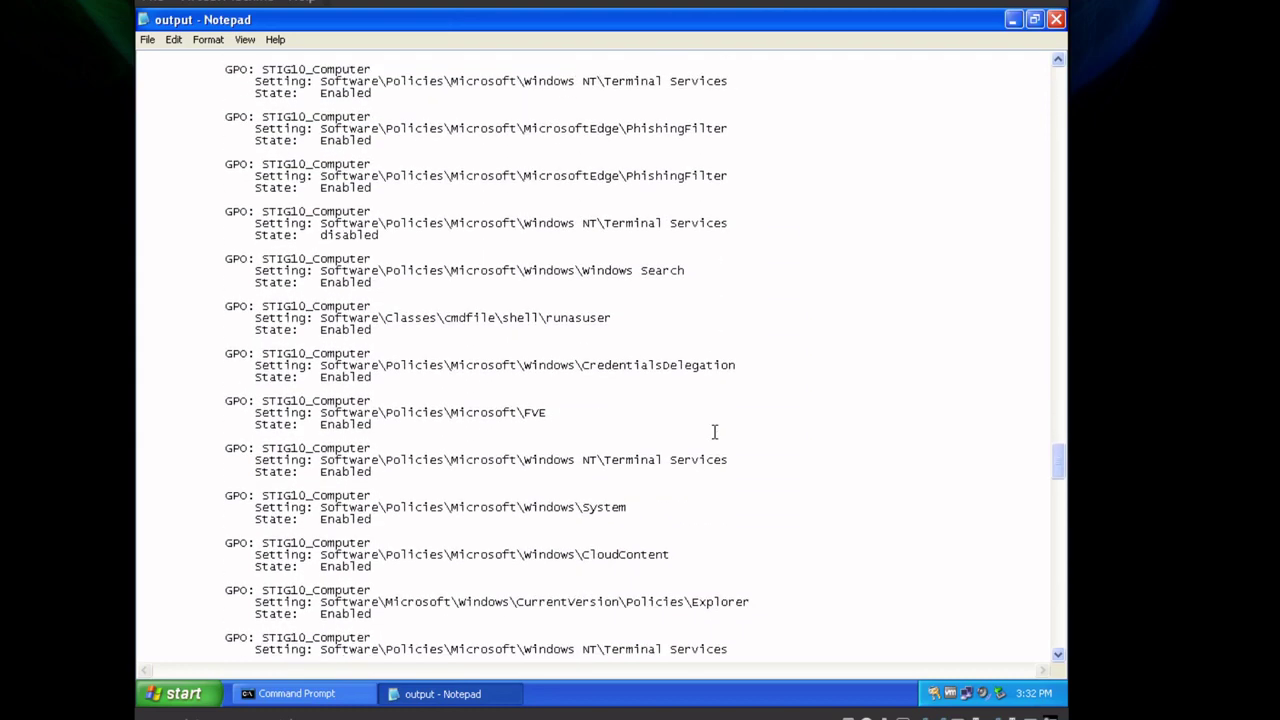
scroll(714, 432, "down", 8)
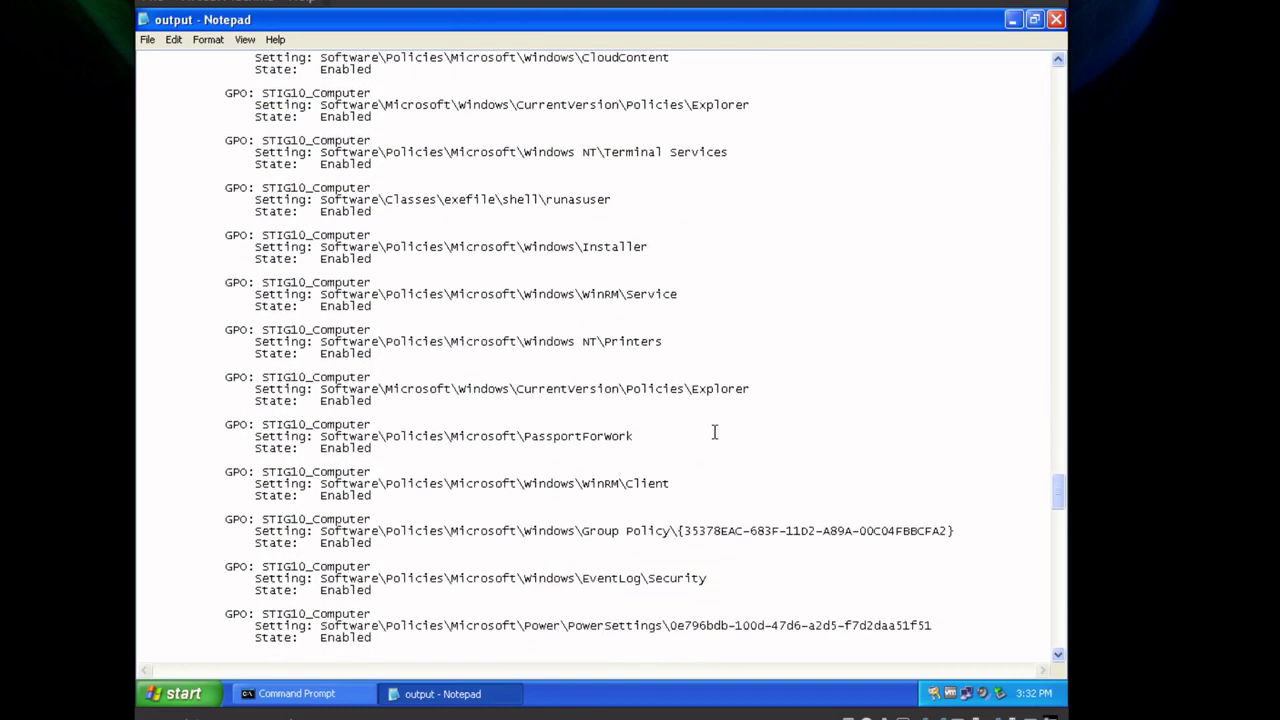
scroll(714, 432, "down", 6)
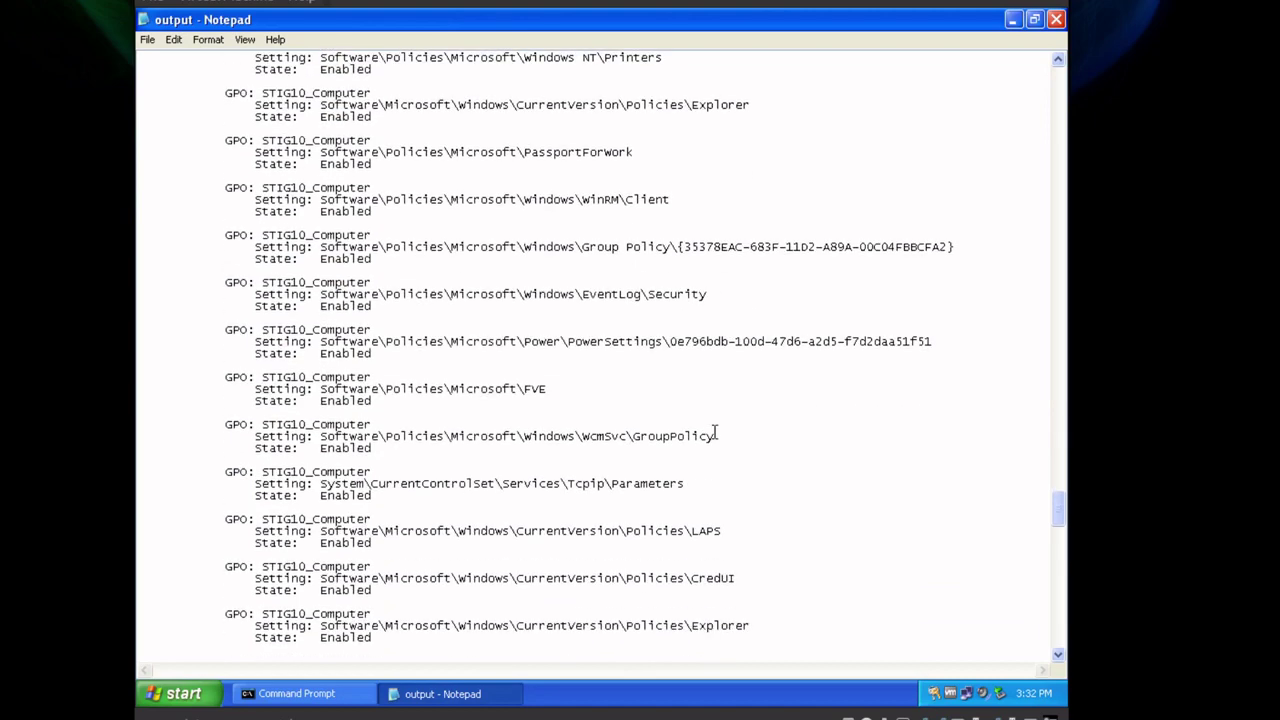
scroll(714, 432, "down", 16)
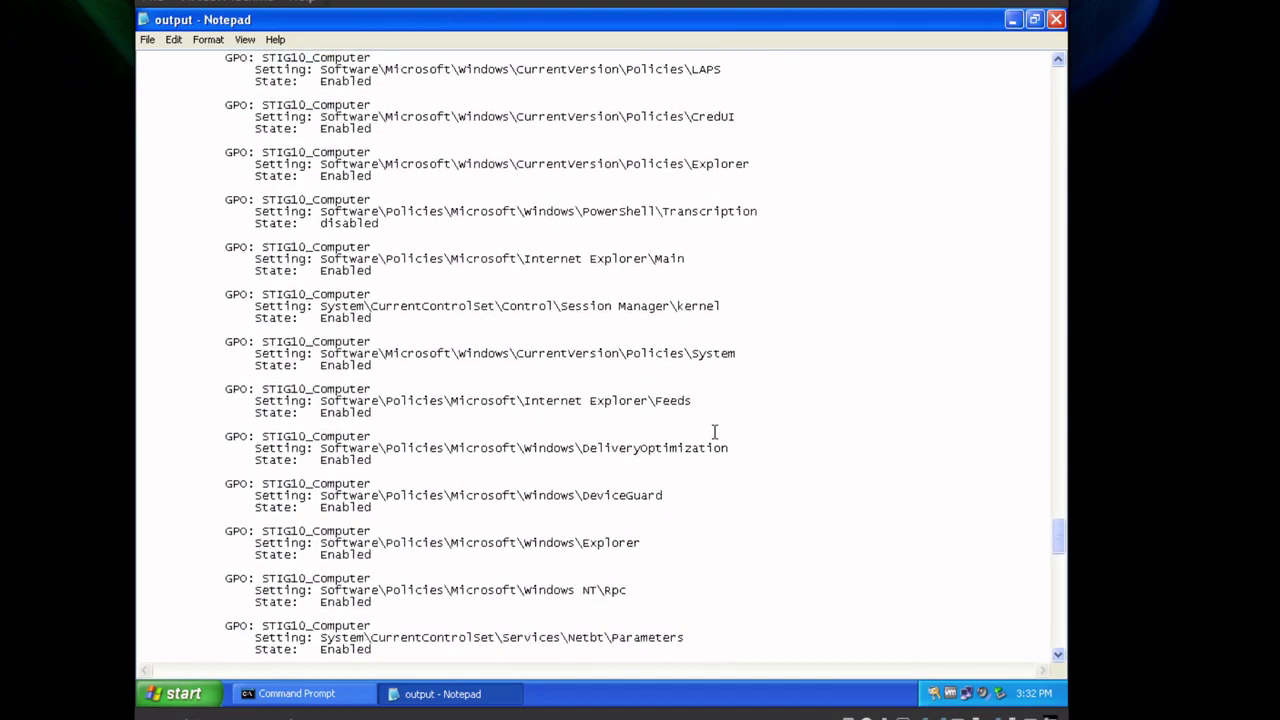
scroll(714, 432, "down", 13)
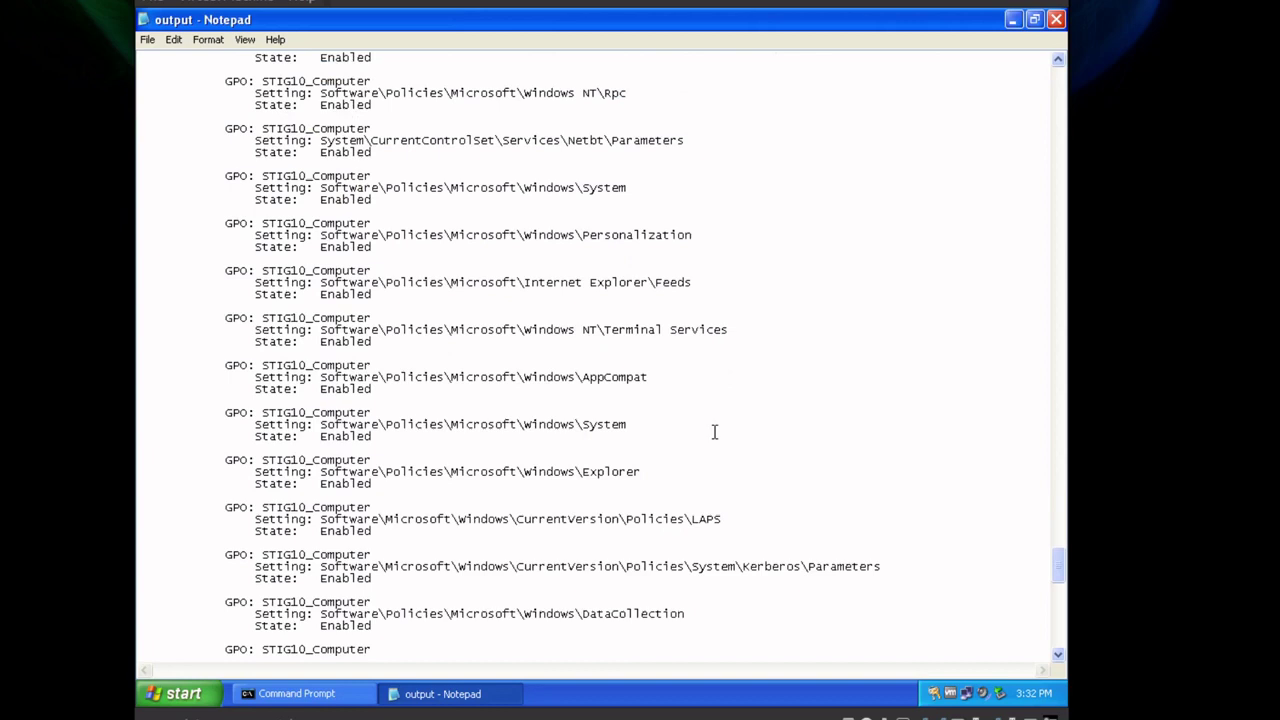
scroll(714, 432, "down", 5)
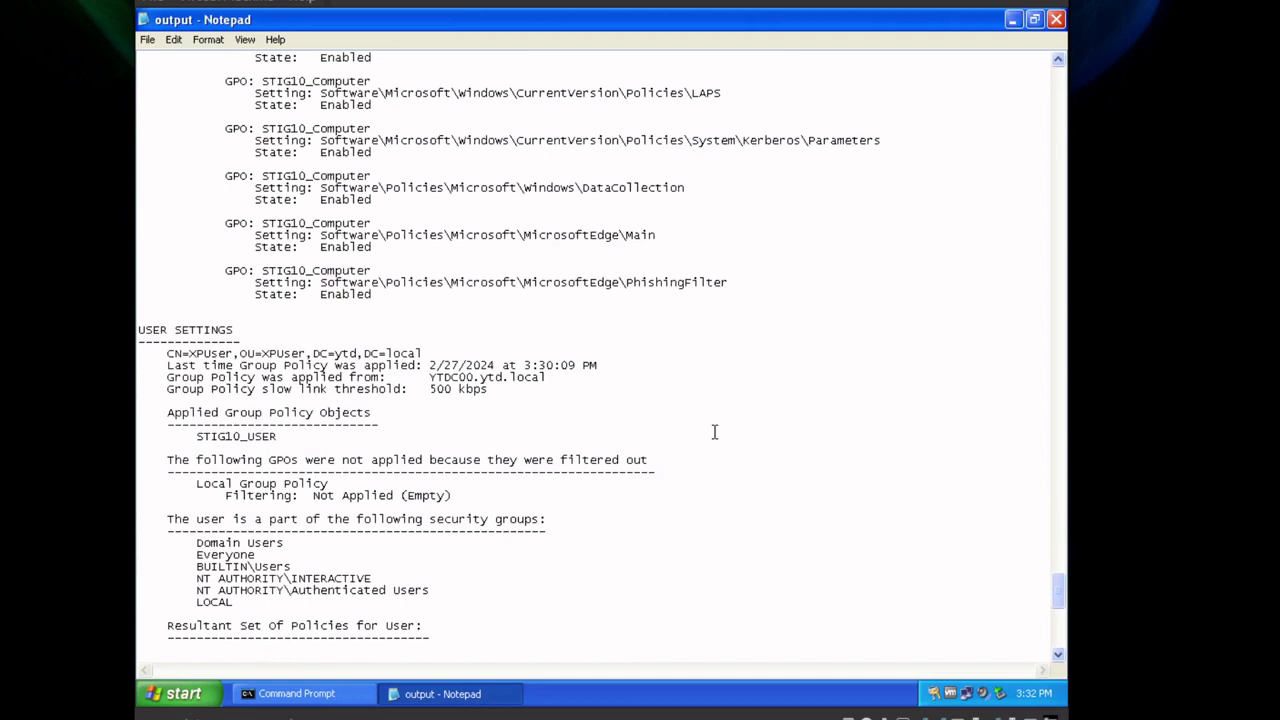
Examine the STIG10_USER entries through the end of the report, and review the computer policies back up to the report header
scroll(714, 432, "down", 12)
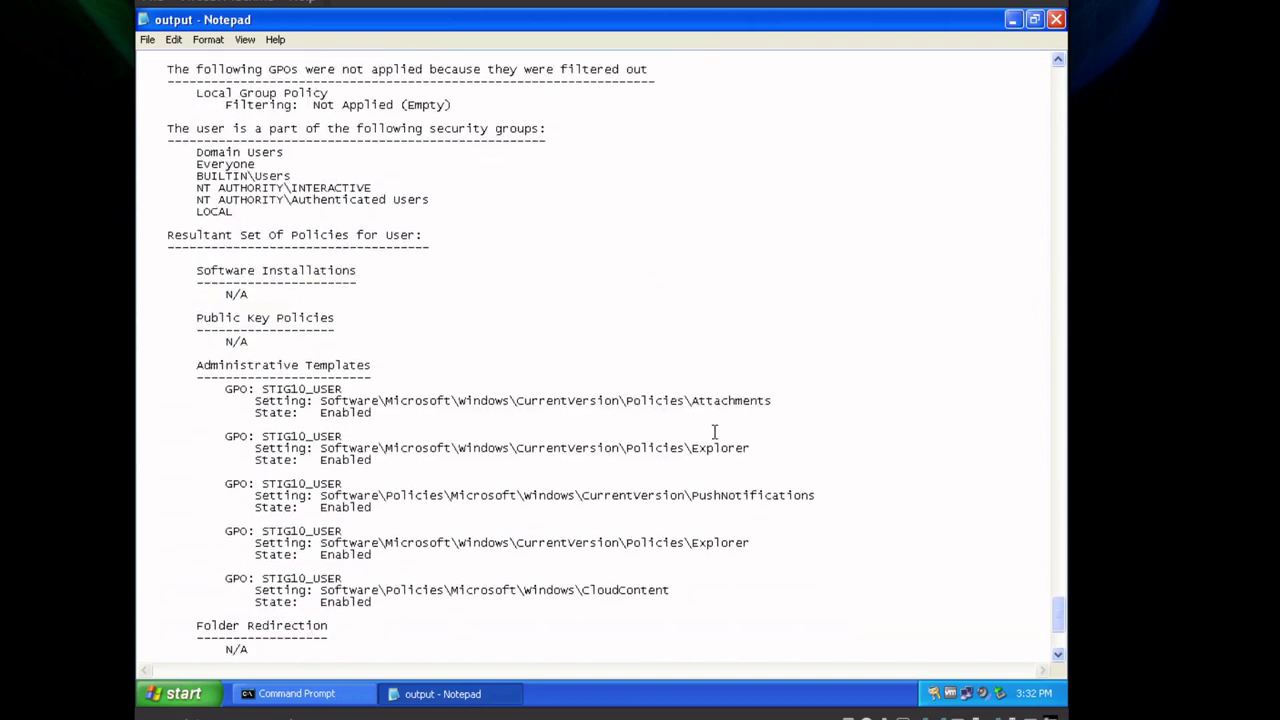
scroll(714, 432, "down", 6)
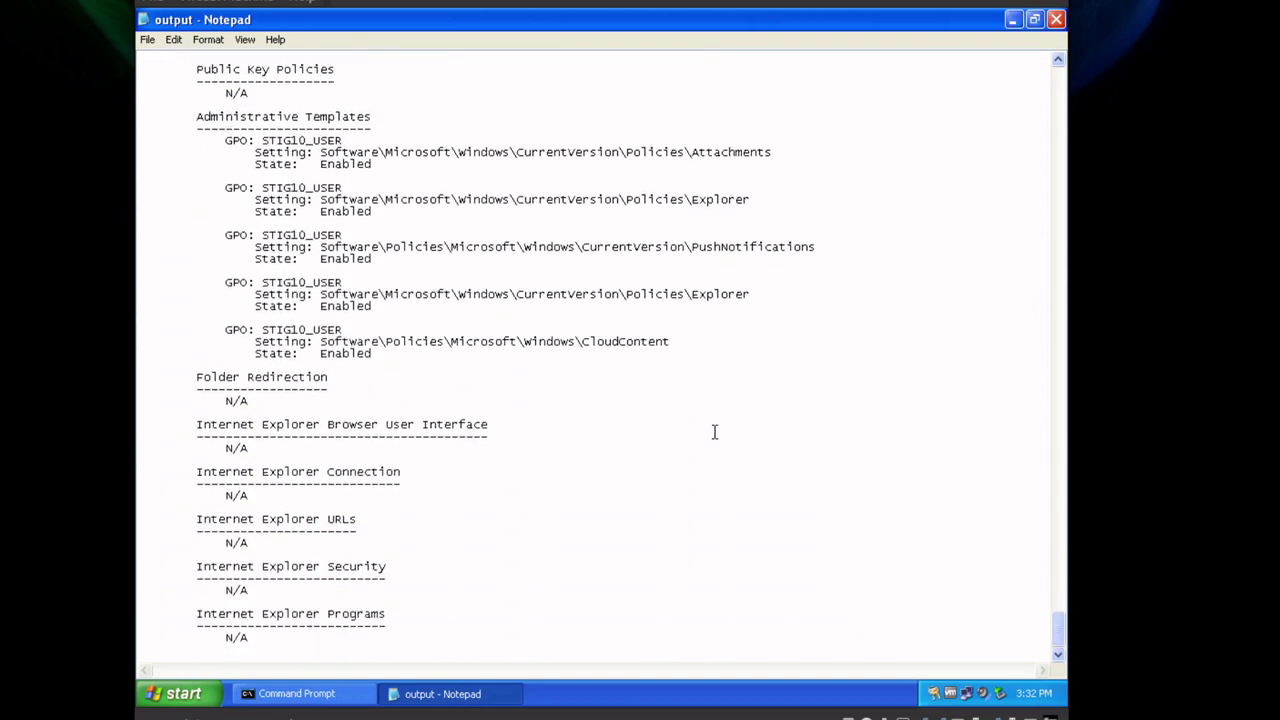
scroll(714, 432, "up", 20)
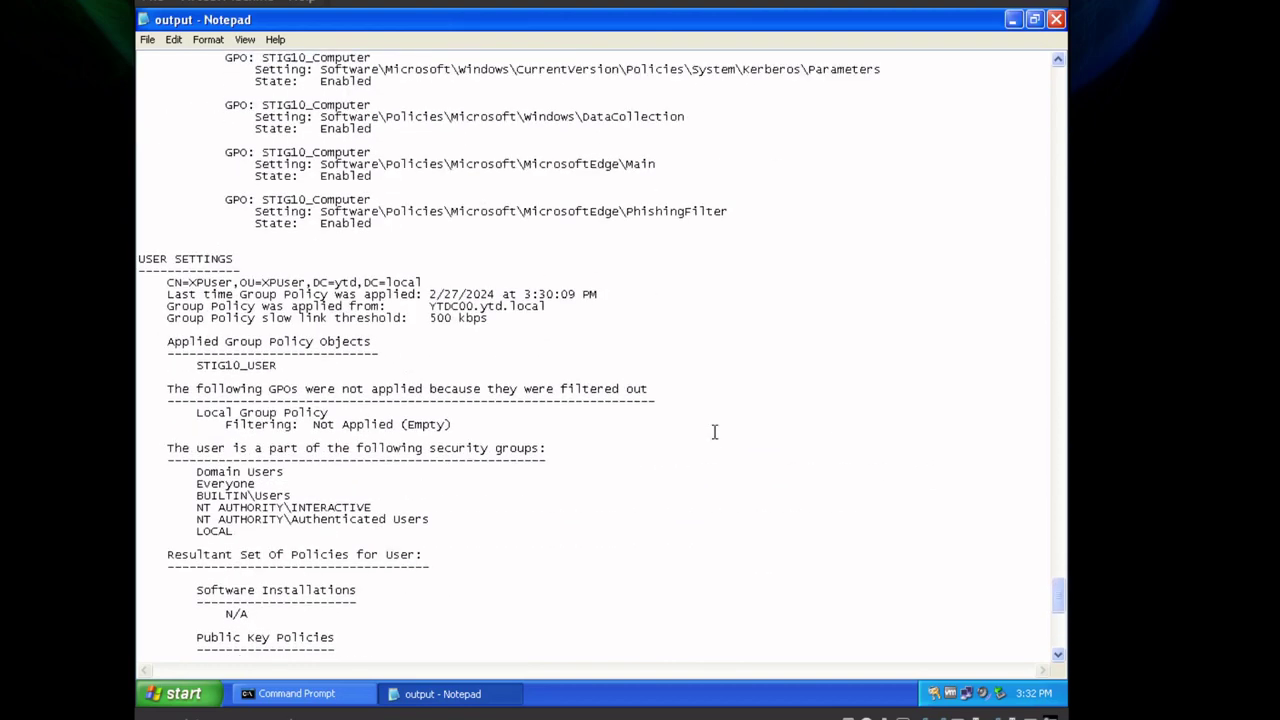
scroll(714, 432, "up", 20)
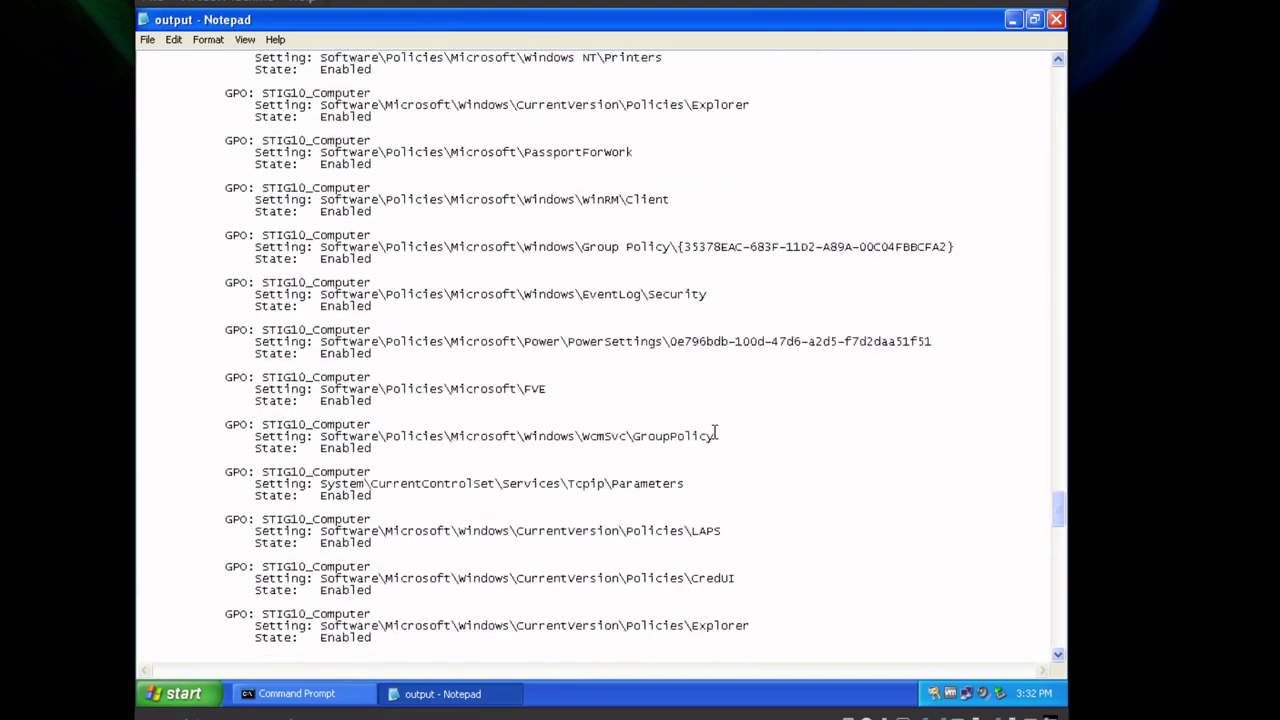
scroll(714, 432, "up", 20)
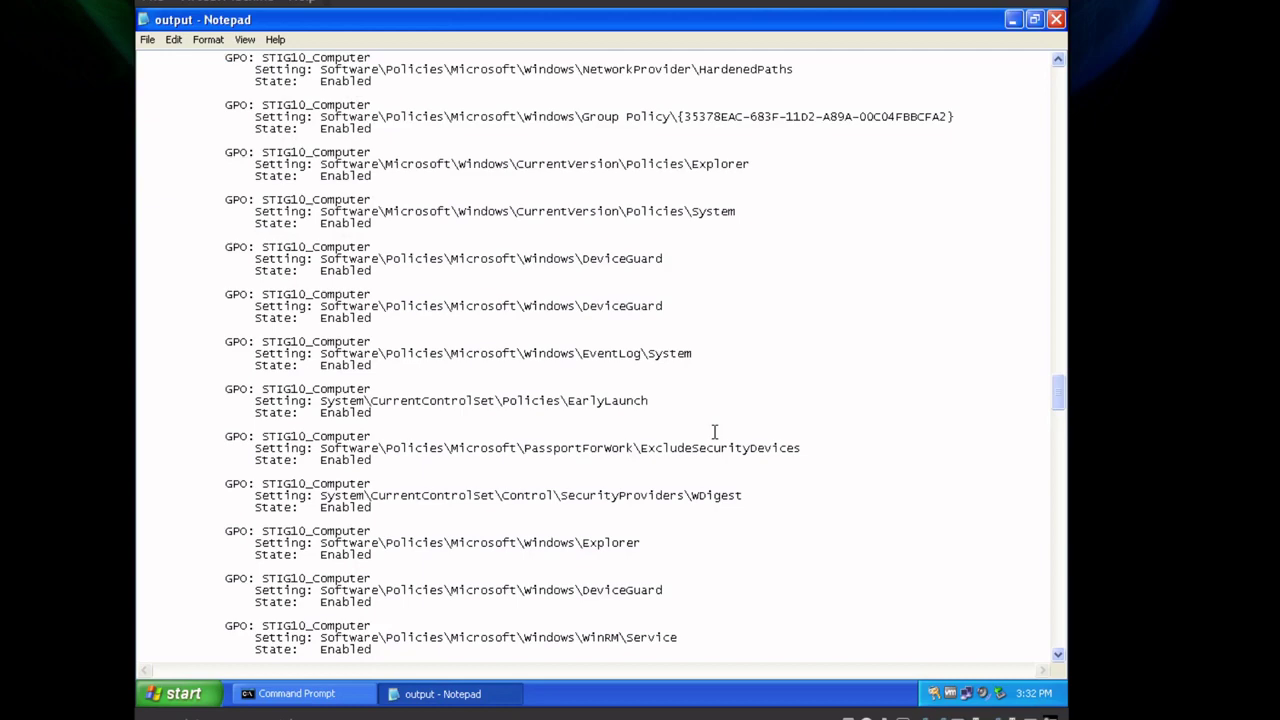
scroll(714, 432, "up", 20)
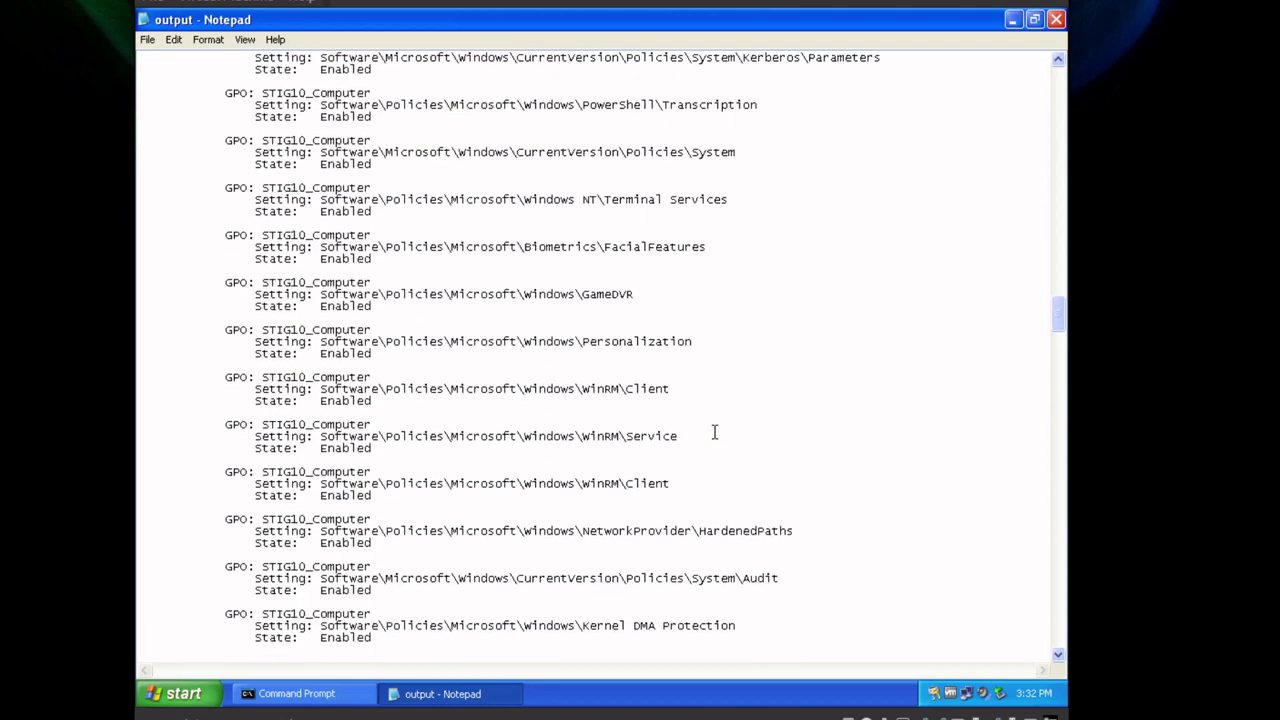
scroll(714, 432, "up", 20)
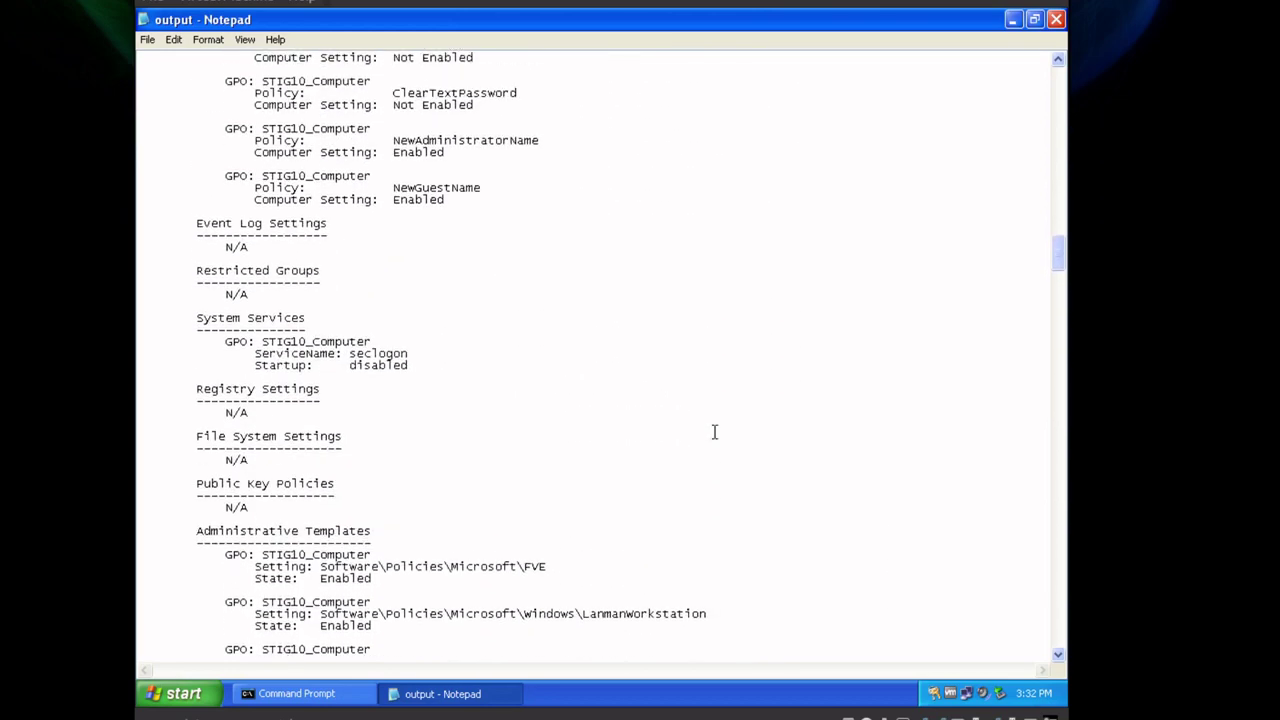
scroll(714, 432, "up", 6)
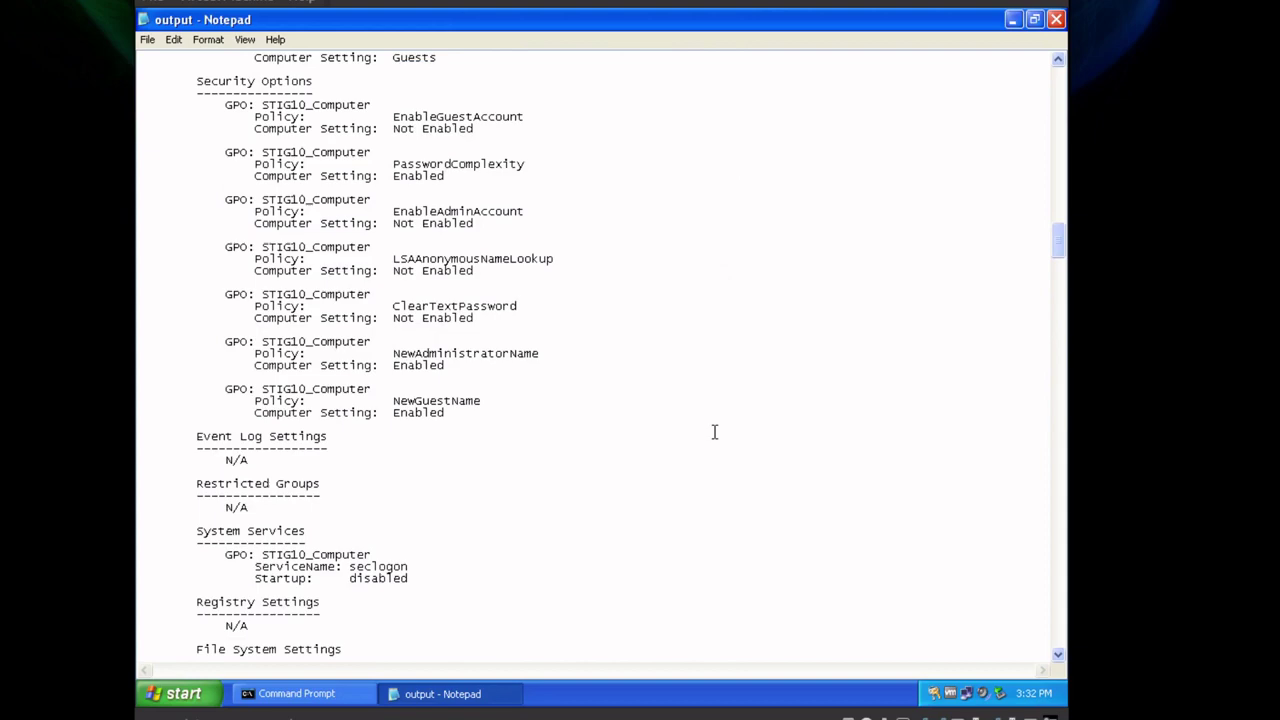
scroll(714, 432, "up", 20)
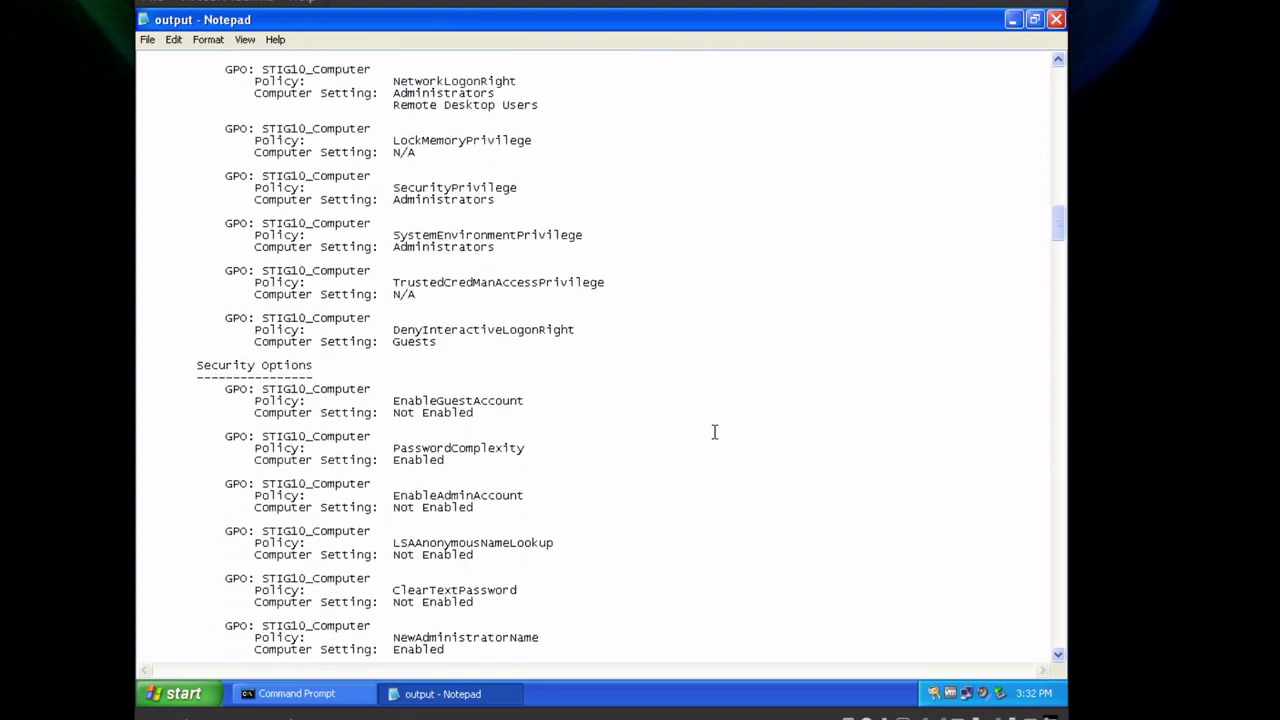
scroll(714, 432, "up", 20)
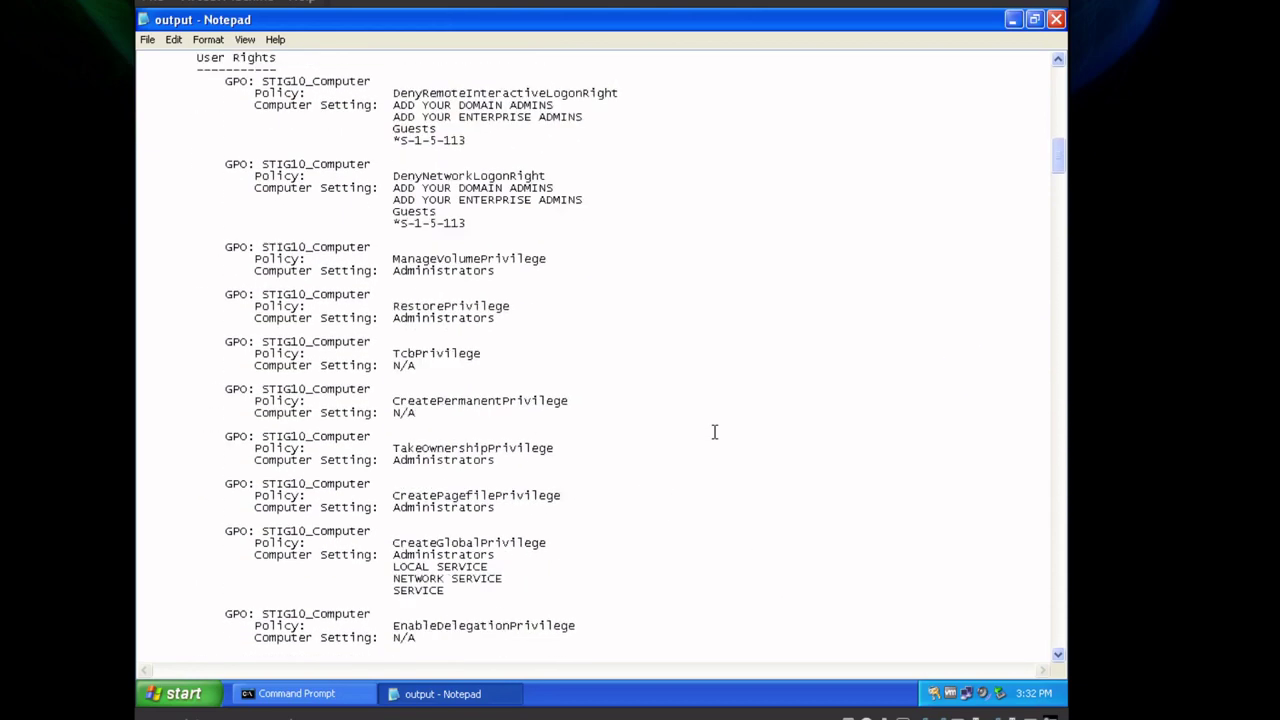
scroll(714, 432, "up", 16)
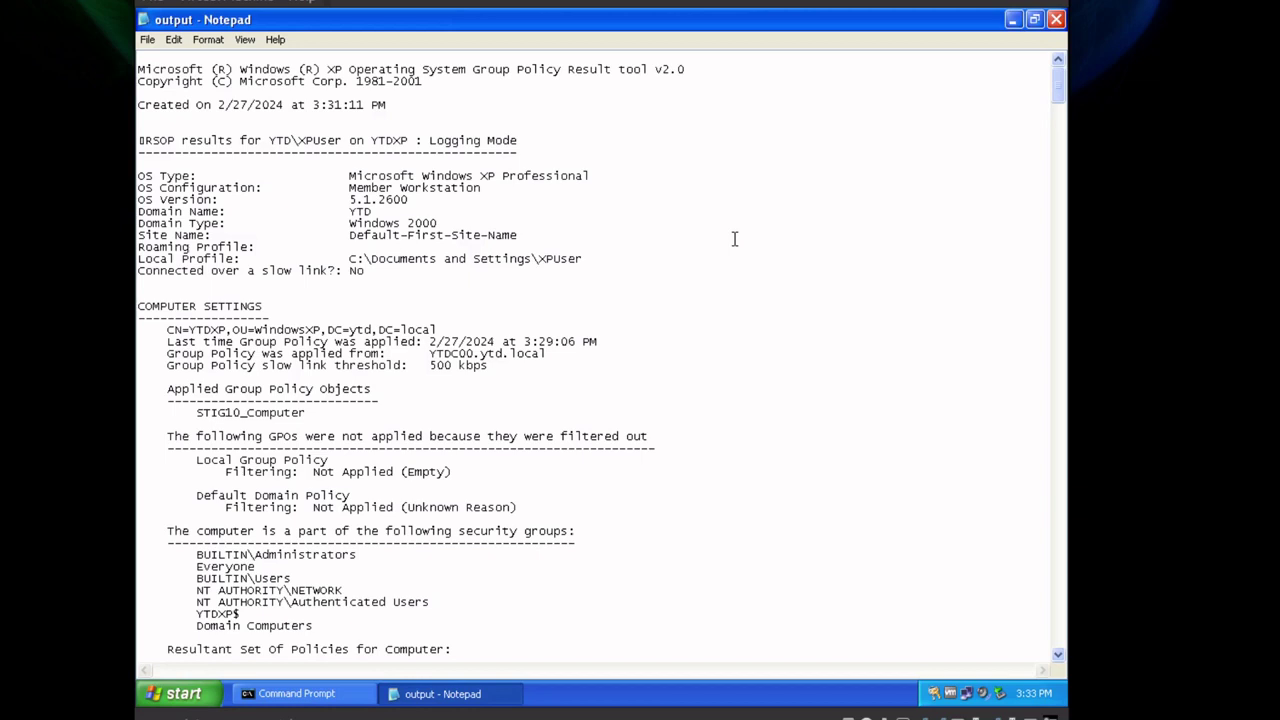
Close the output report and the Command Prompt window
left_click(1055, 19)
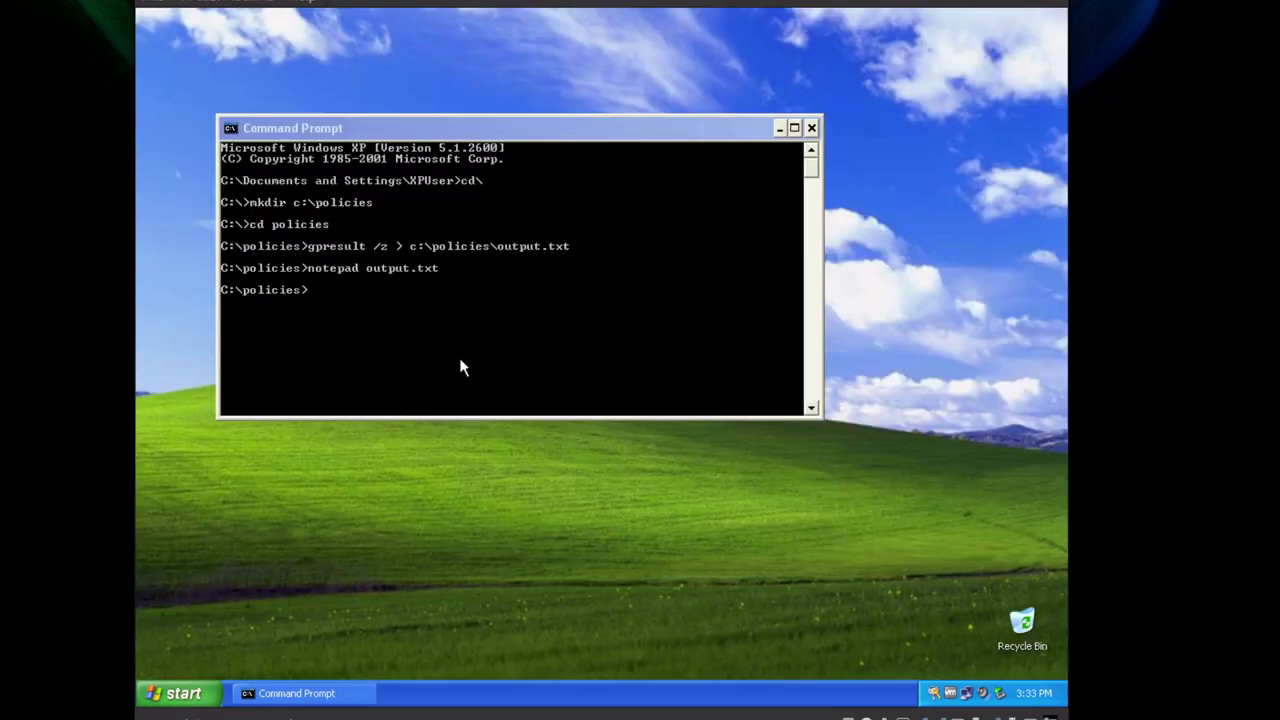
left_click(811, 128)
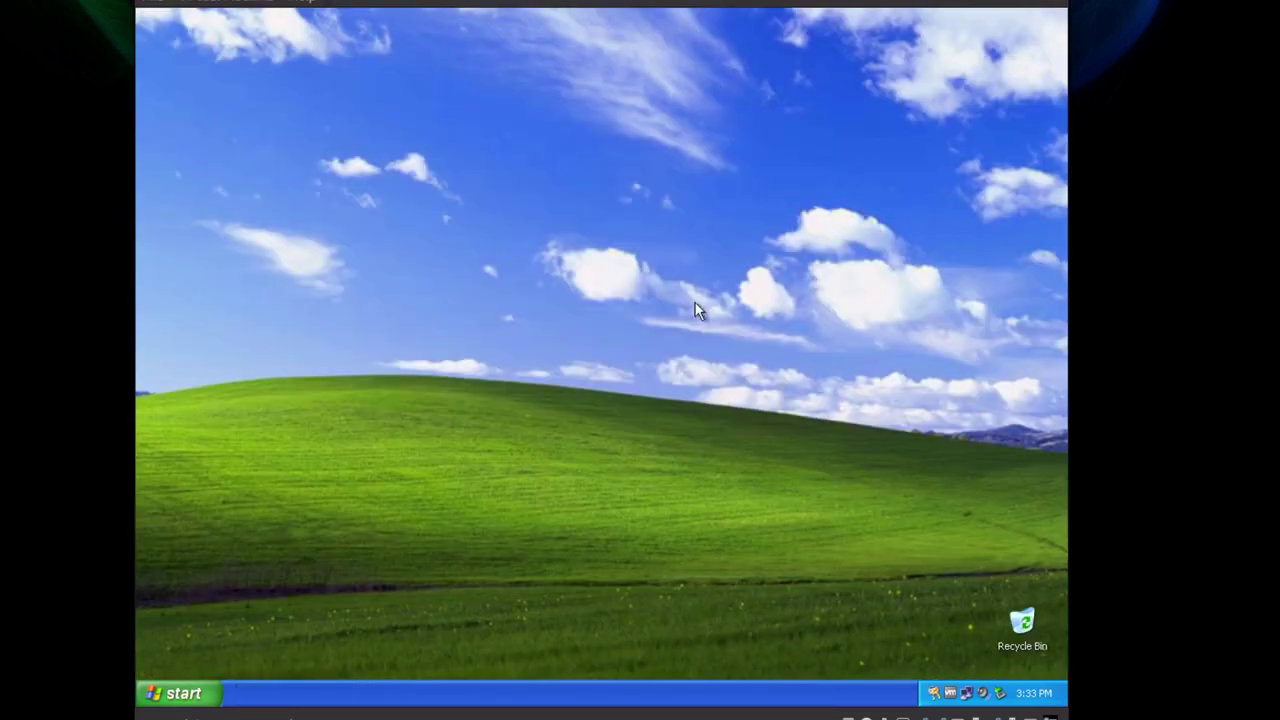